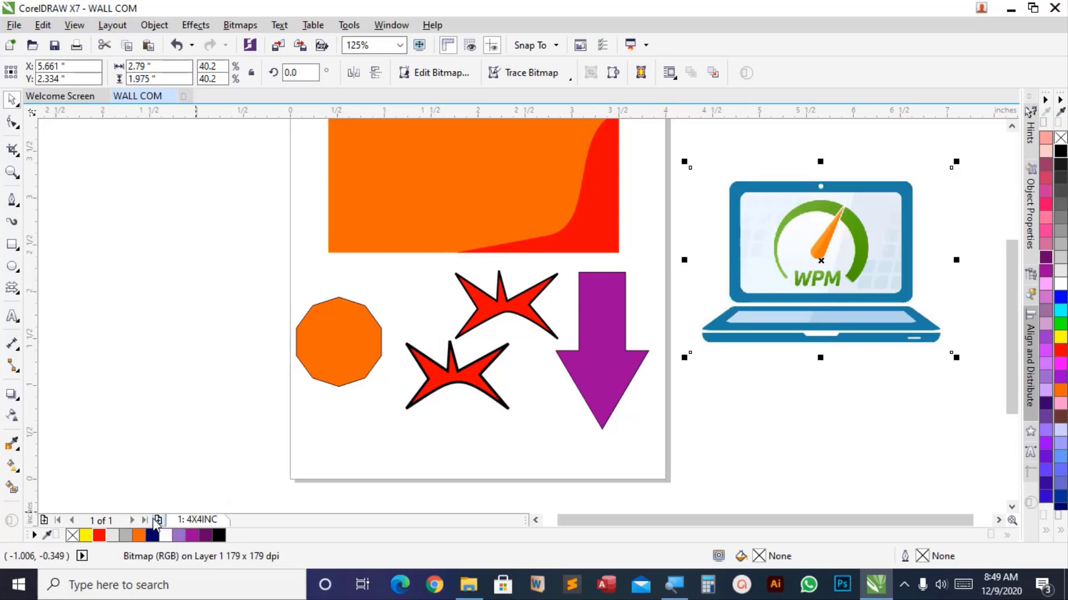
Add a second page to the document and move the laptop image from the area beside the page onto it.
click(186, 470)
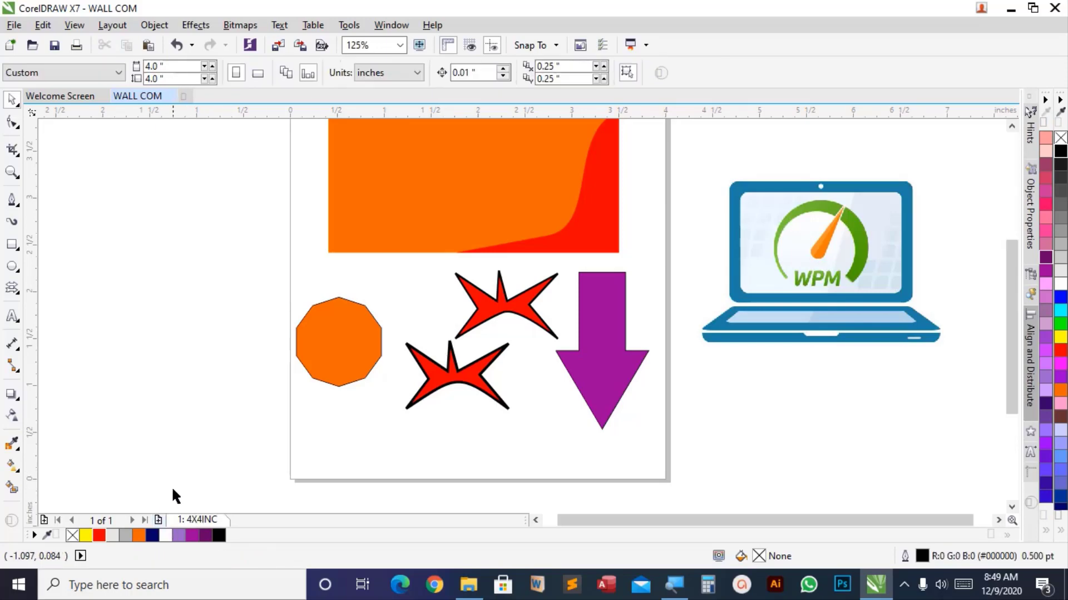
click(158, 520)
click(757, 249)
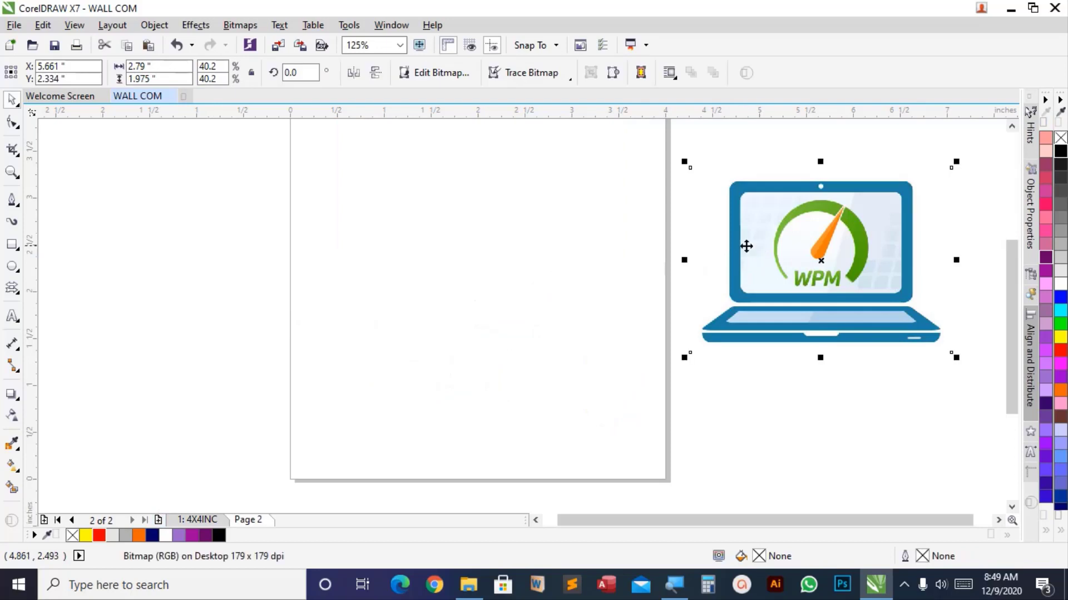
drag(746, 246, 412, 241)
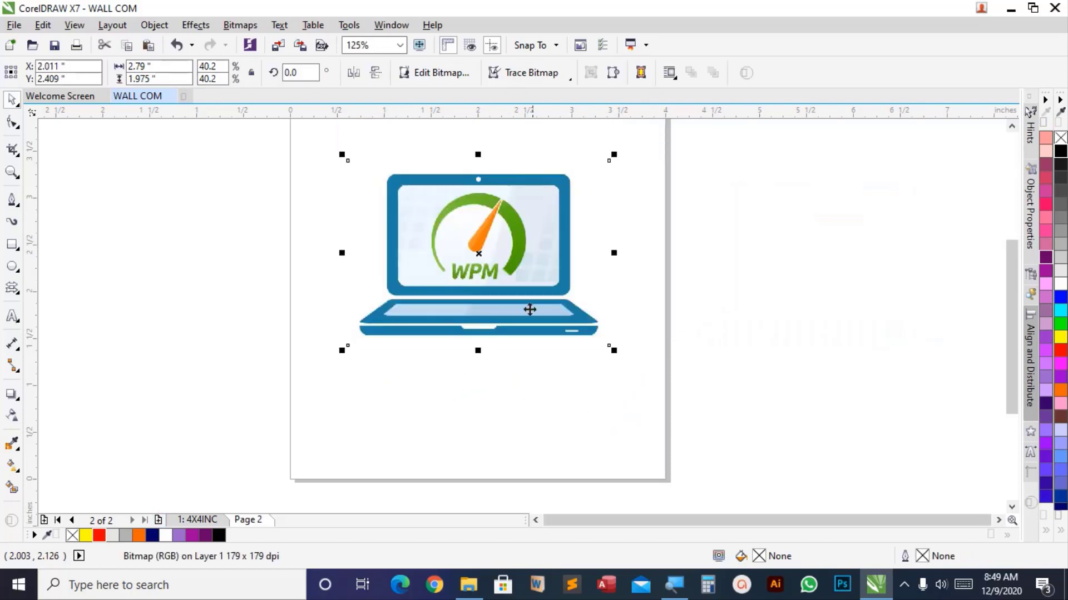
Enlarge the laptop image proportionally to about 3.15 by 2.23 inches and centre it horizontally on the page.
drag(614, 351, 645, 396)
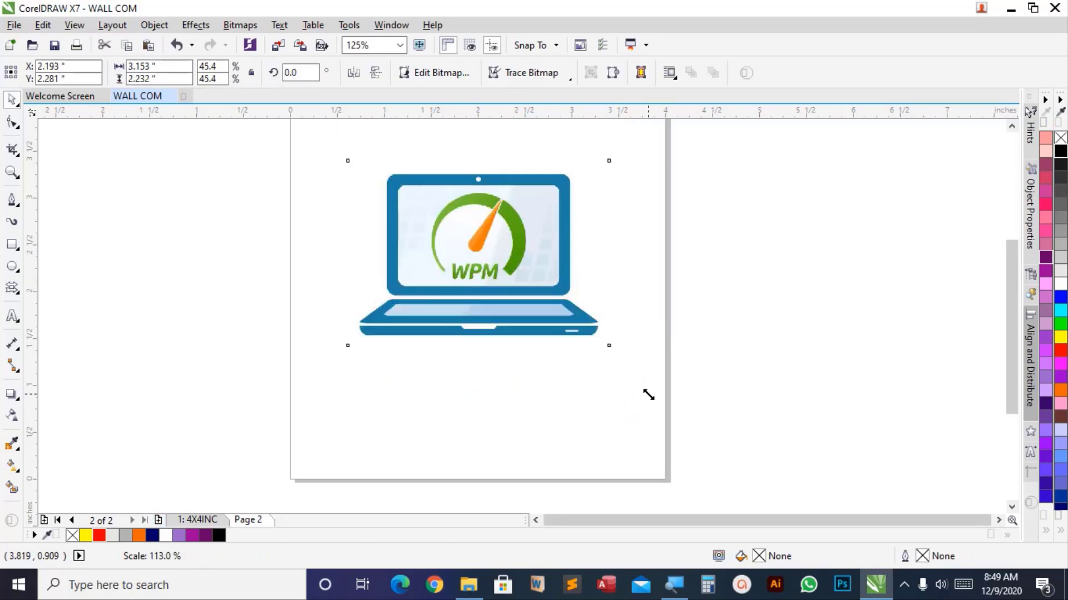
drag(612, 319, 593, 319)
scroll(493, 191, up, 2)
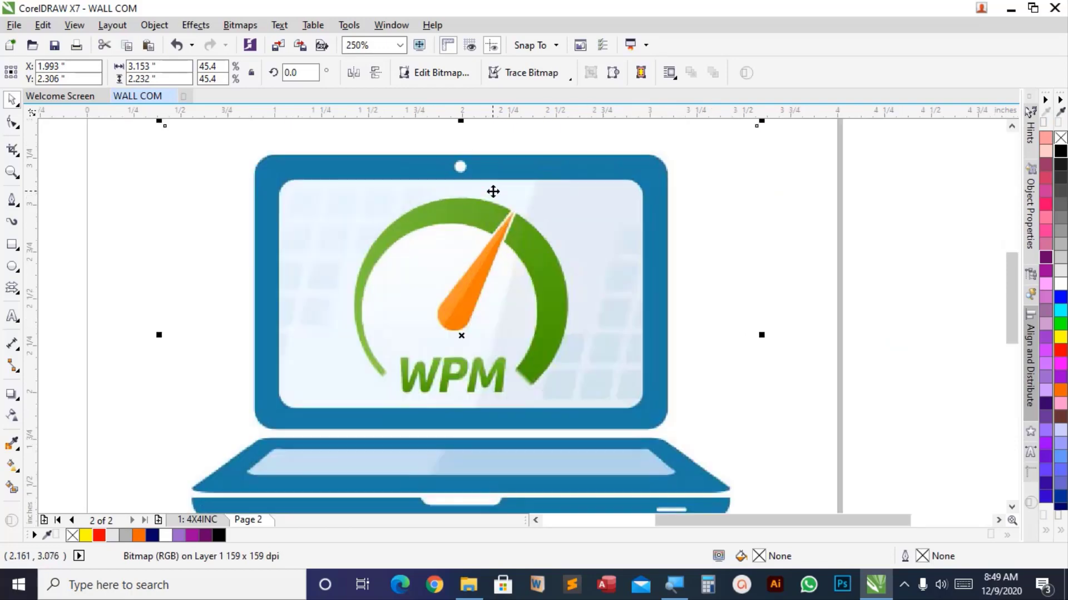
scroll(493, 191, down, 2)
scroll(493, 192, up, 2)
scroll(372, 268, down, 2)
scroll(370, 267, up, 2)
Lock the laptop image in place as a tracing reference.
right_click(373, 268)
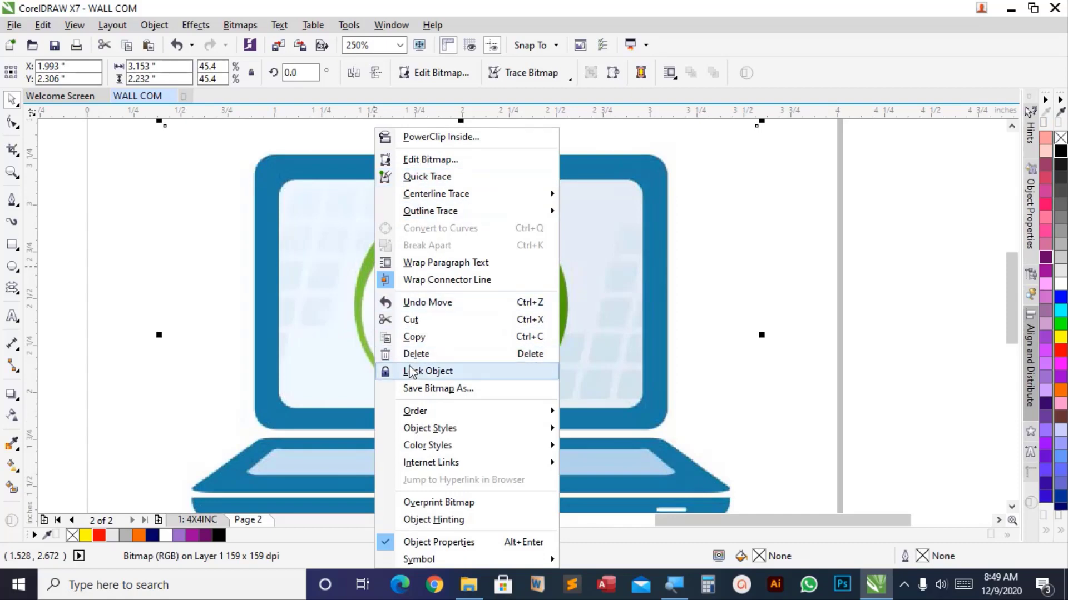
click(427, 371)
key(Escape)
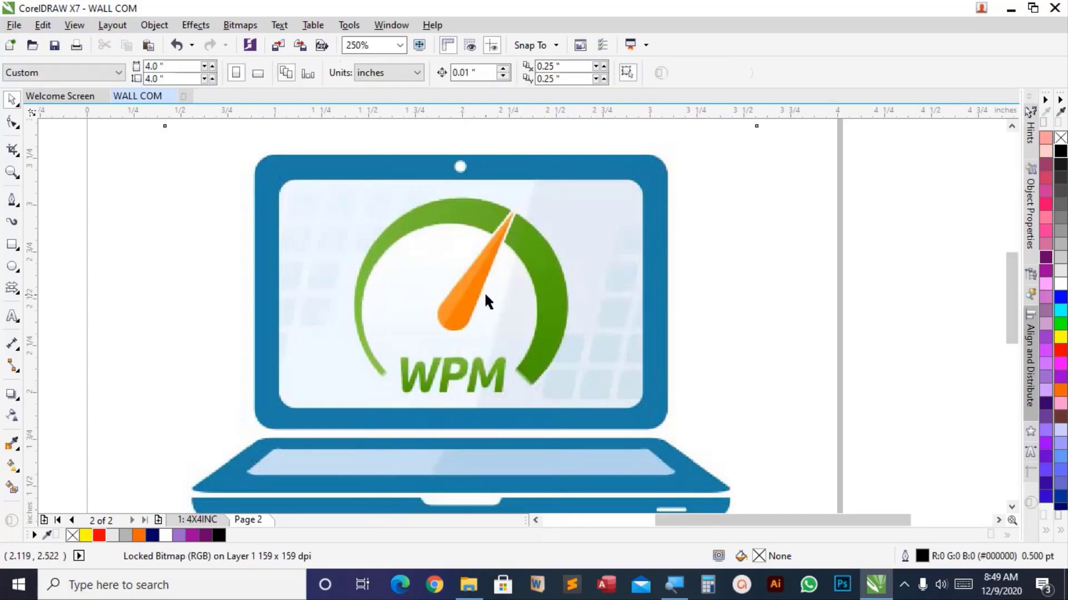
Examine the laptop image's frame and screen edges up close, and fit the whole laptop in view.
scroll(253, 191, up, 2)
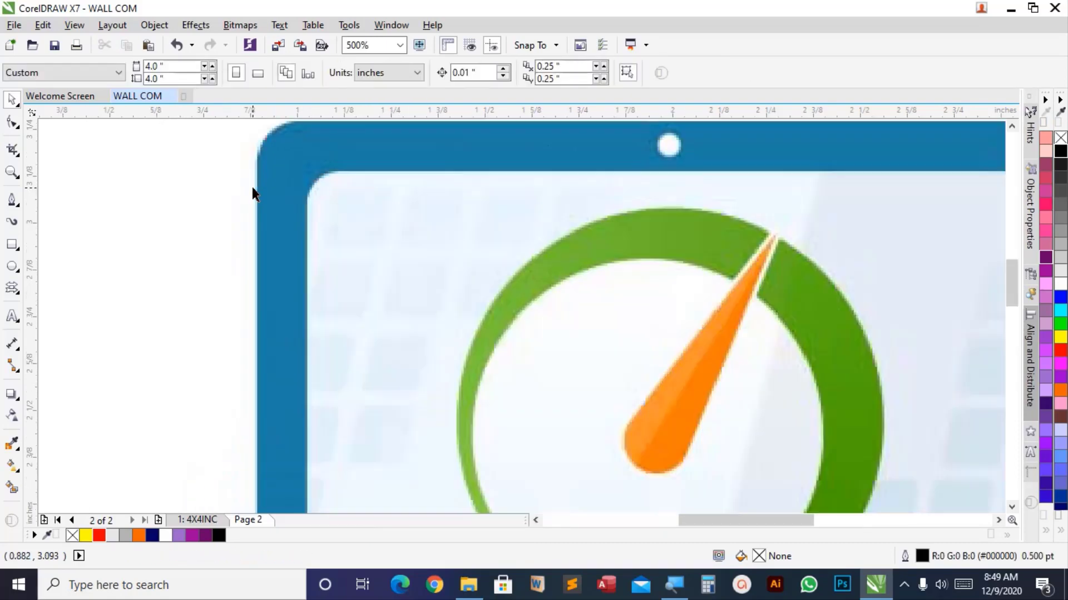
scroll(253, 190, down, 4)
scroll(278, 172, up, 1)
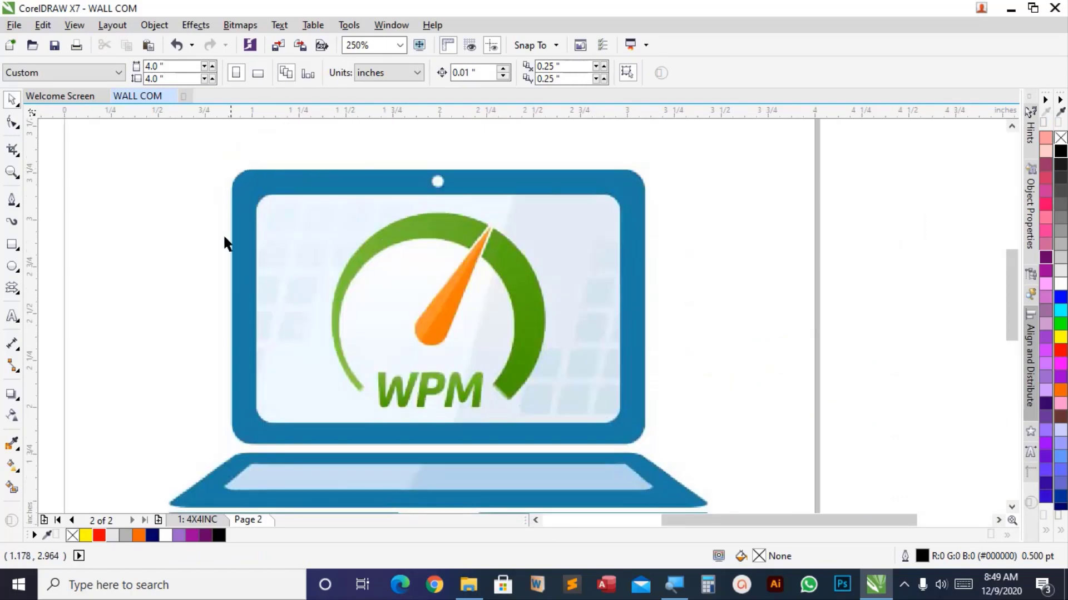
scroll(222, 237, up, 1)
scroll(220, 236, down, 1)
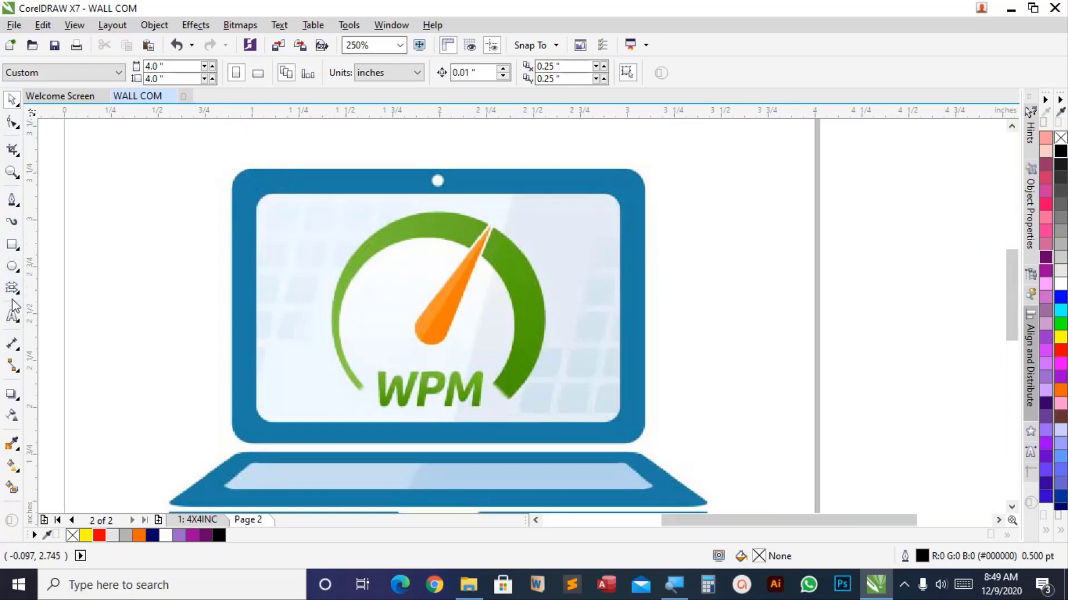
key(z)
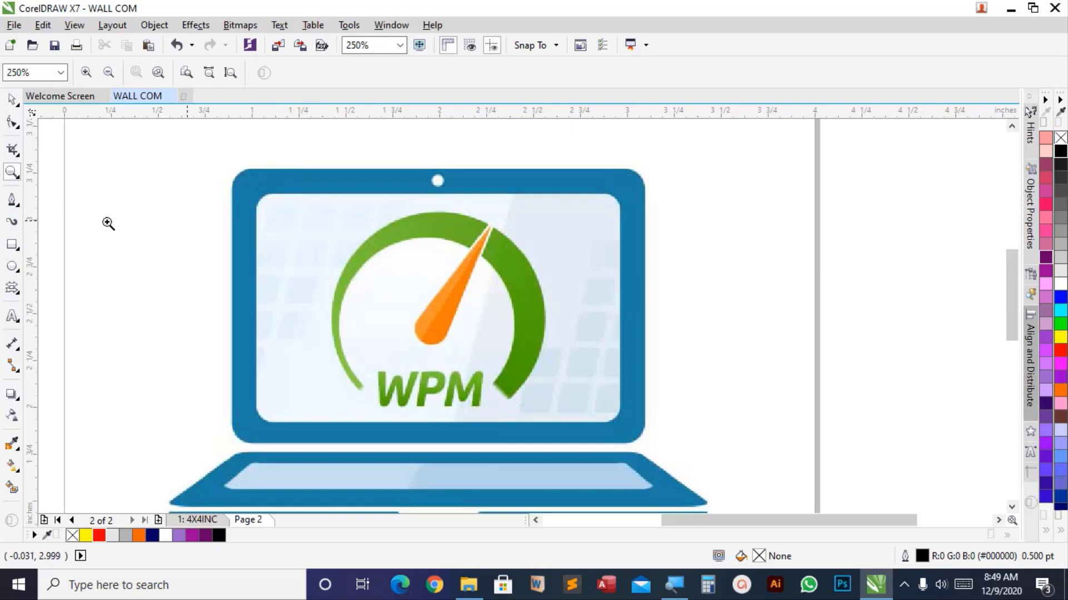
drag(197, 144, 710, 502)
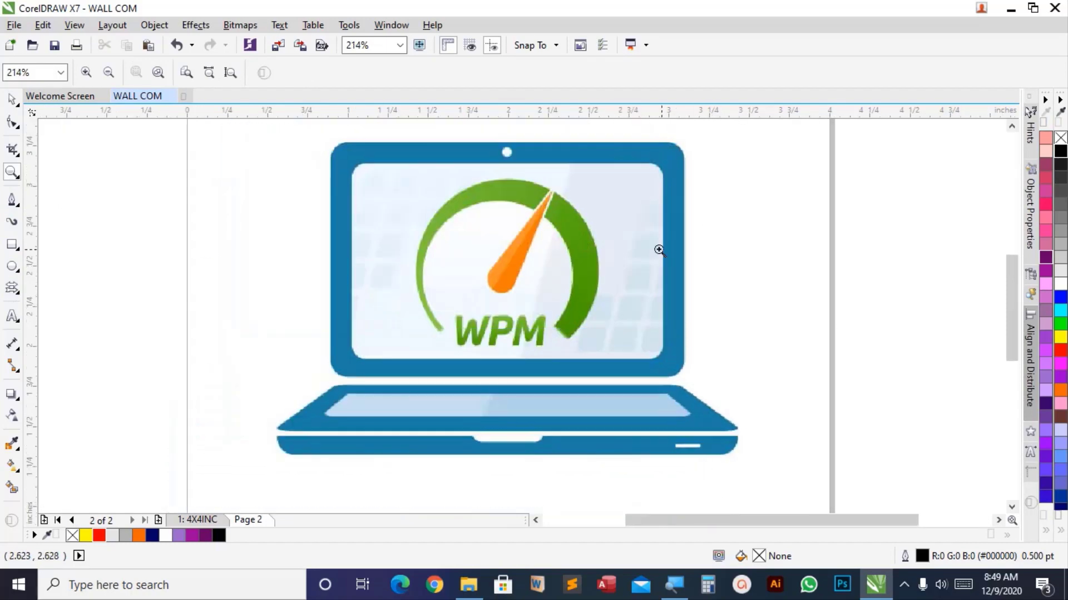
click(12, 100)
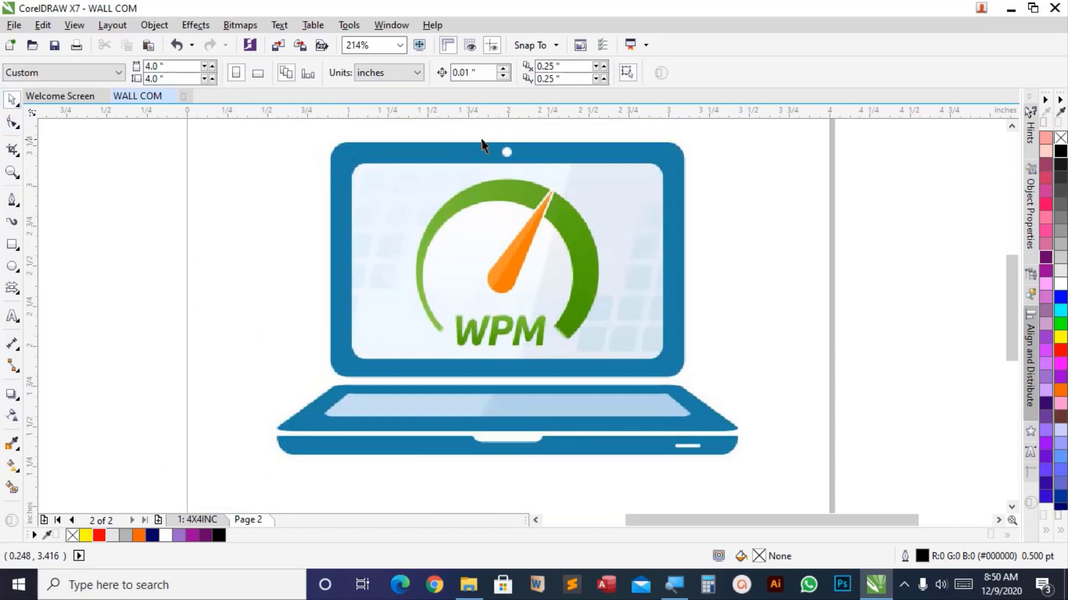
scroll(507, 149, up, 1)
scroll(506, 148, down, 1)
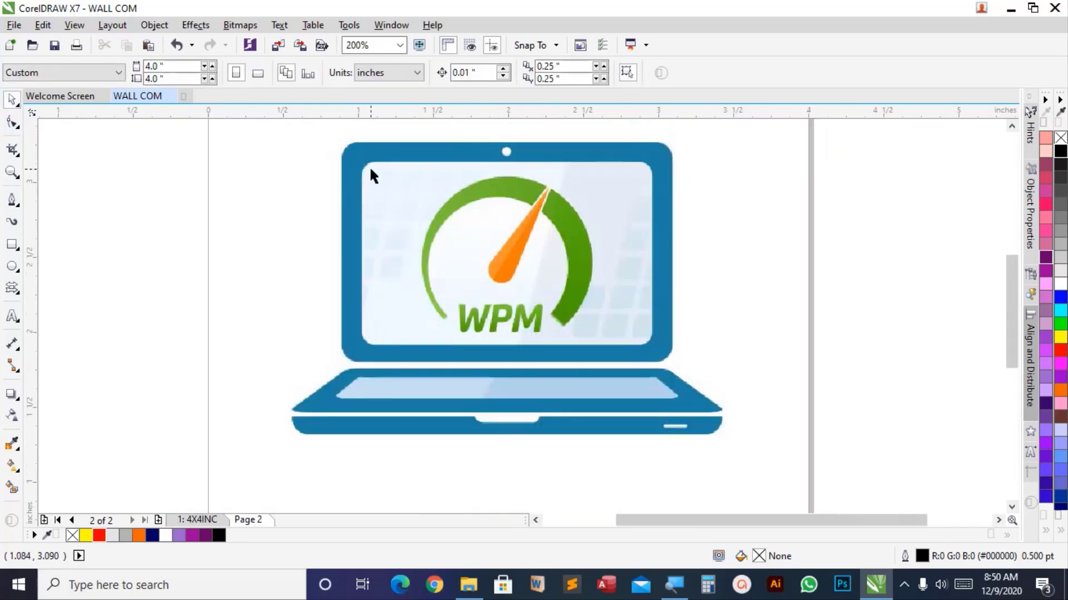
Start a Pen tool outline of the laptop screen, tracing its bottom edge and rounded bottom-left corner.
click(13, 204)
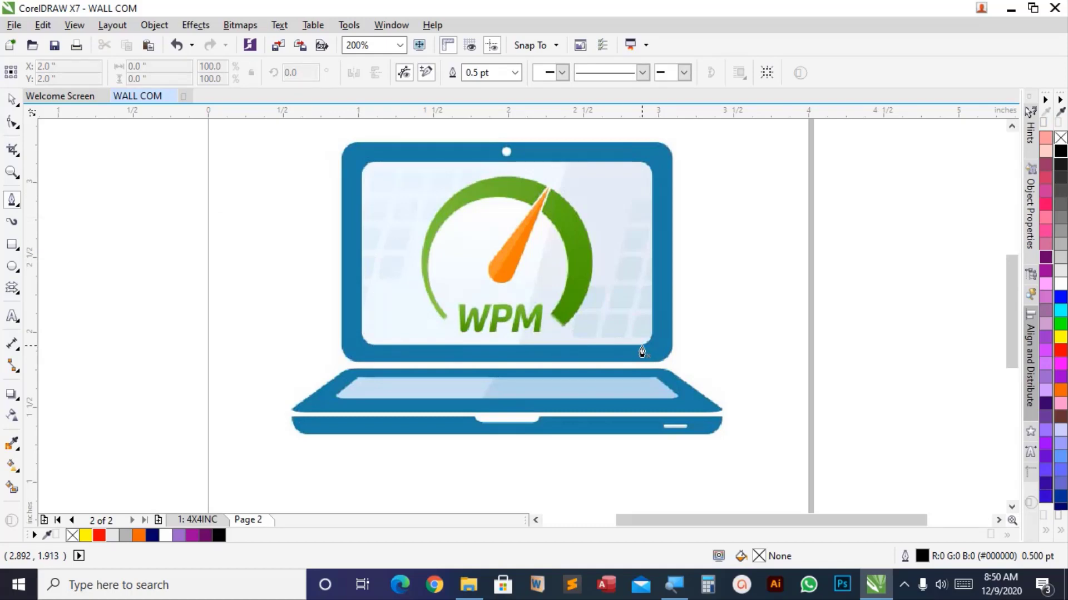
click(642, 348)
double_click(370, 349)
scroll(370, 349, up, 2)
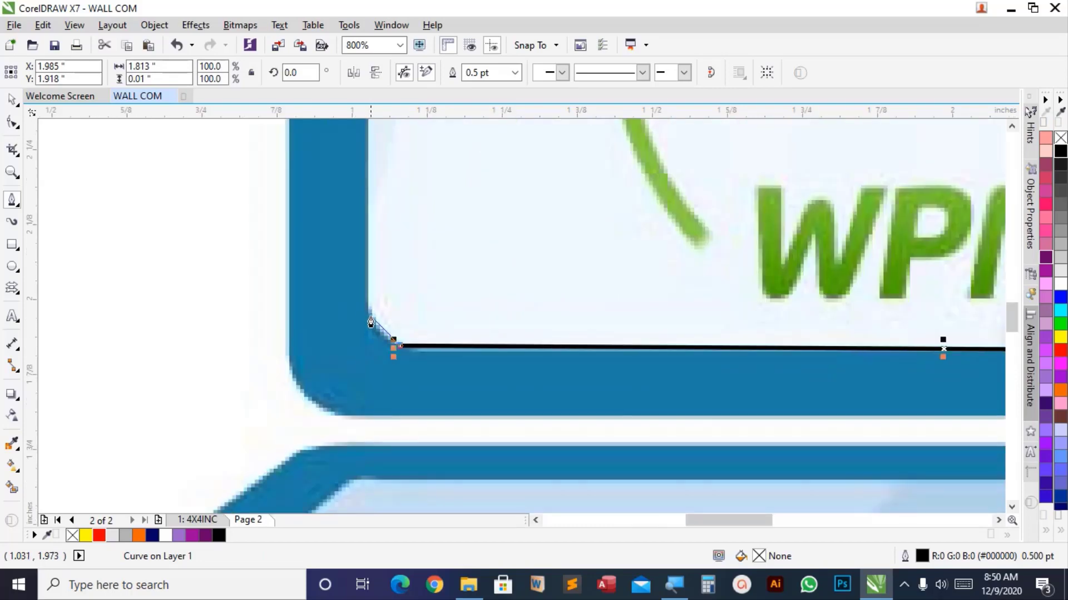
drag(367, 317, 366, 285)
Continue the screen outline up the left edge, around the top-left corner and along the top edge.
scroll(366, 285, down, 1)
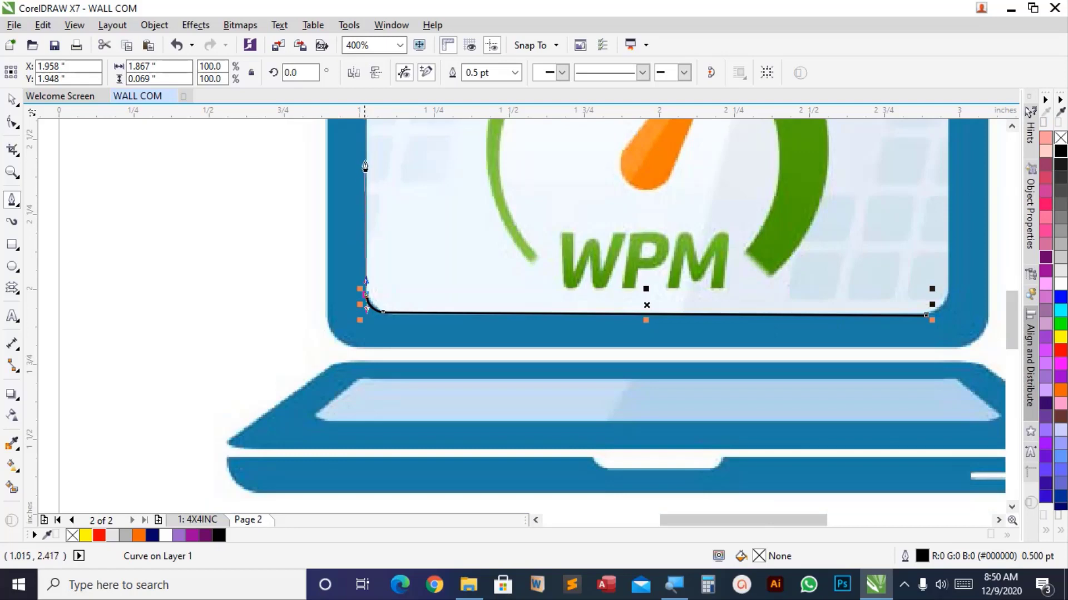
drag(1006, 329, 1006, 294)
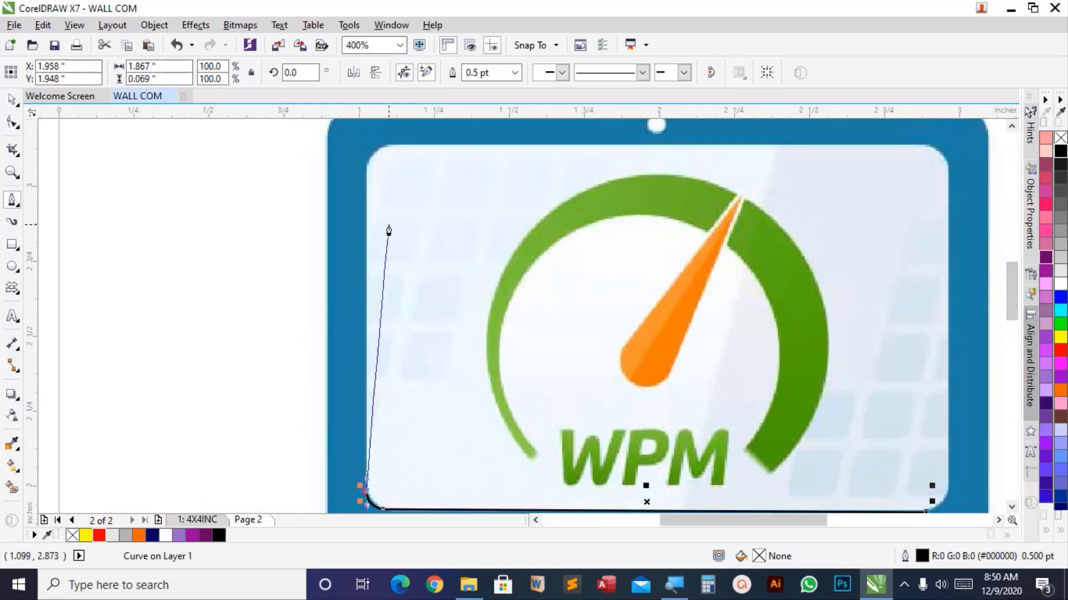
click(366, 163)
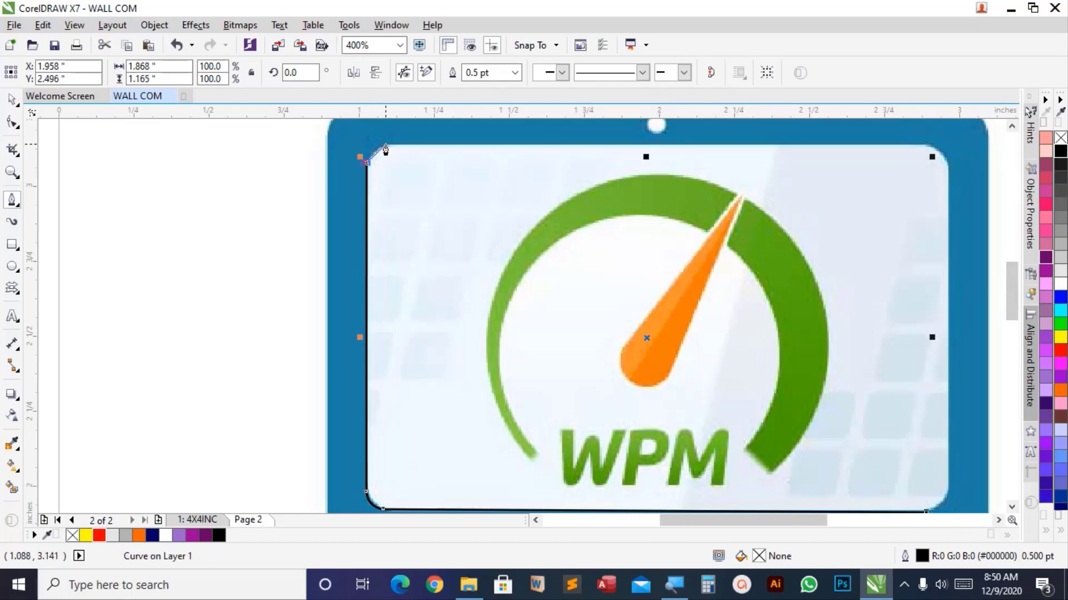
drag(386, 149, 400, 148)
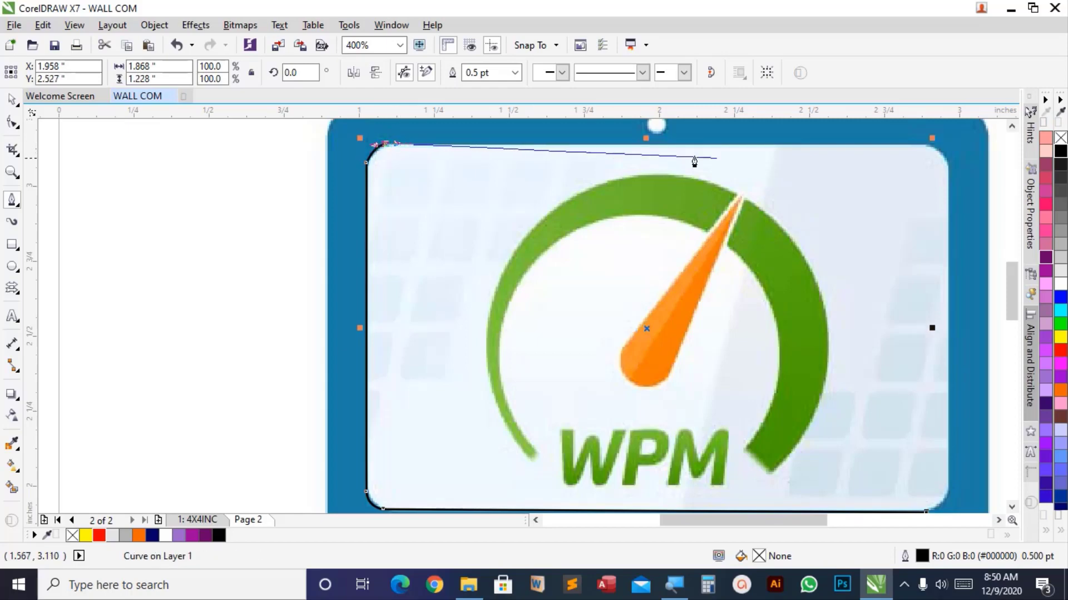
click(918, 157)
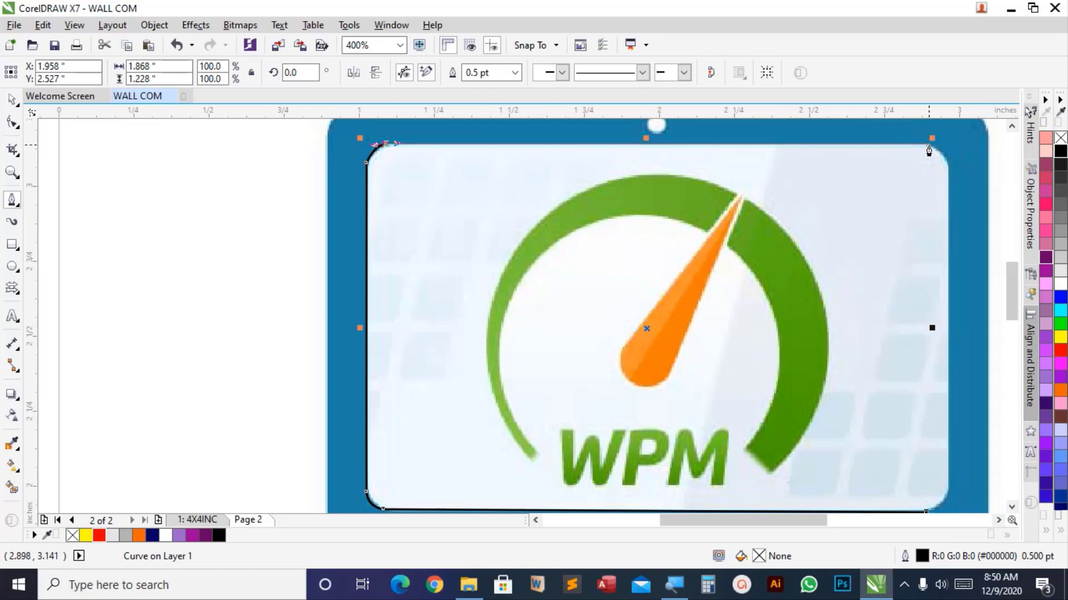
click(928, 146)
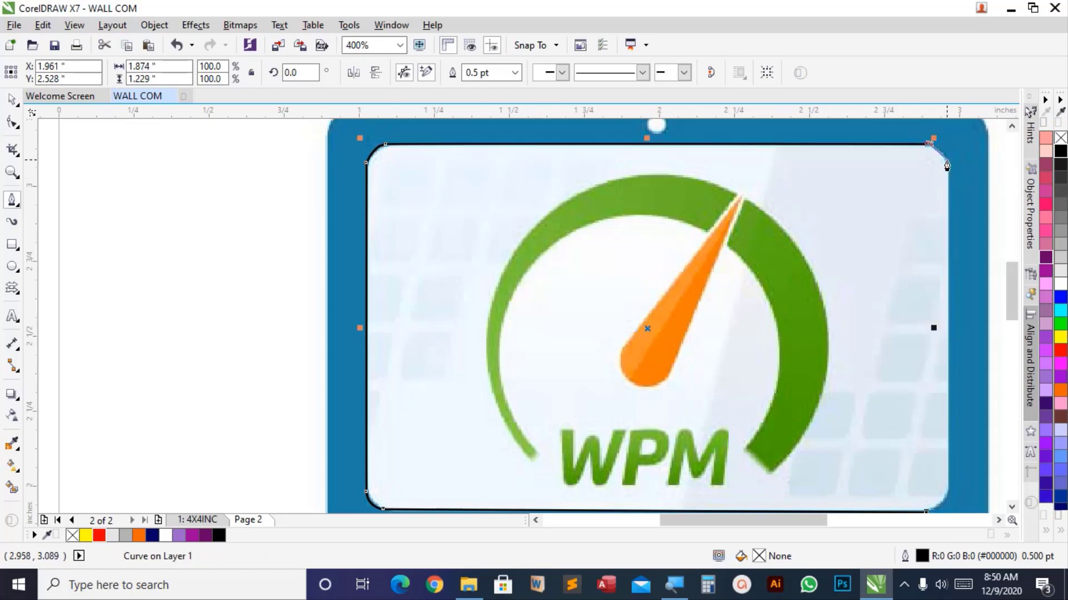
Trace the screen's top-right corner and right edge, and close the outline at the bottom-right corner.
drag(947, 165, 948, 167)
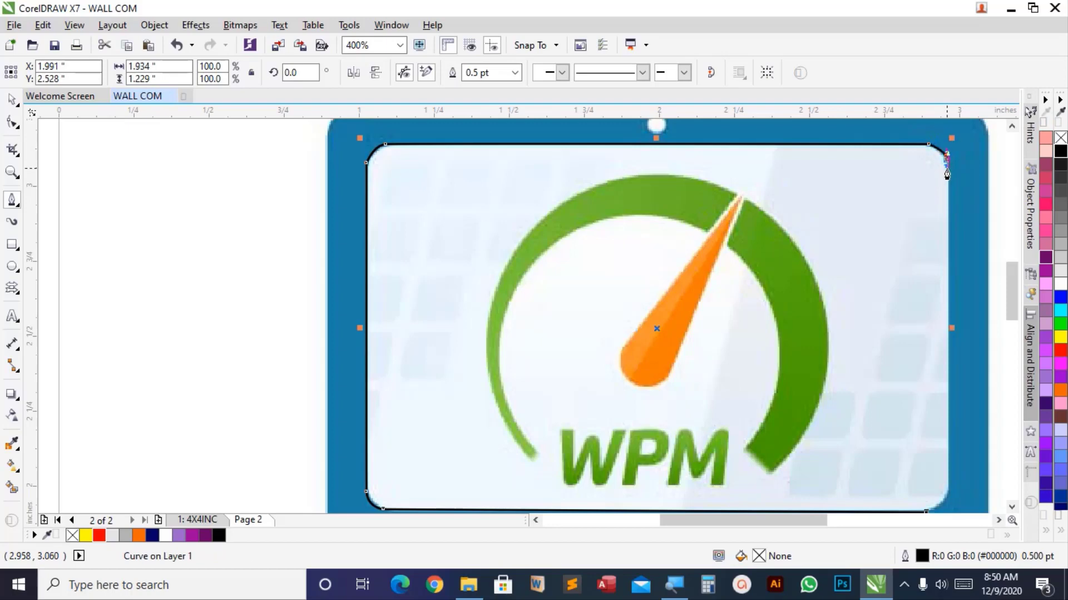
click(947, 495)
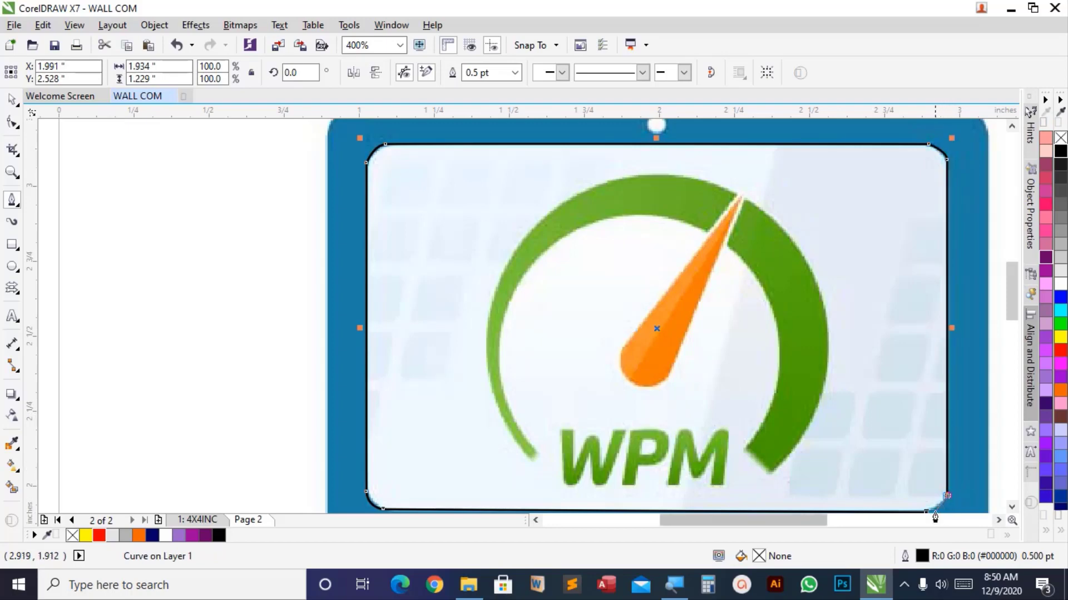
scroll(928, 516, down, 1)
mouse_move(926, 458)
mouse_down()
mouse_move(938, 467)
mouse_move(942, 453)
mouse_up()
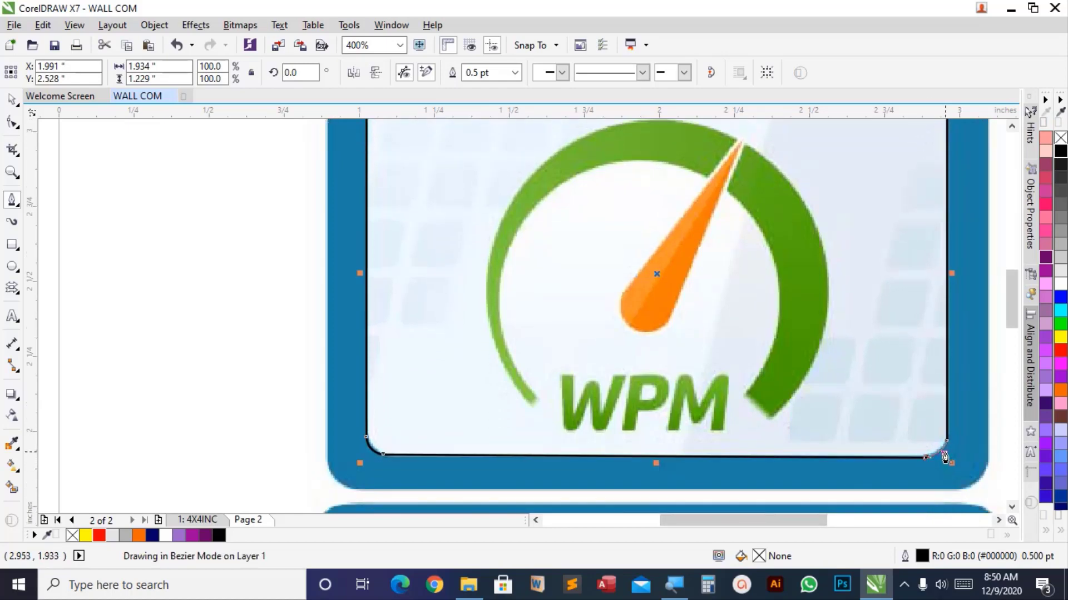
click(947, 441)
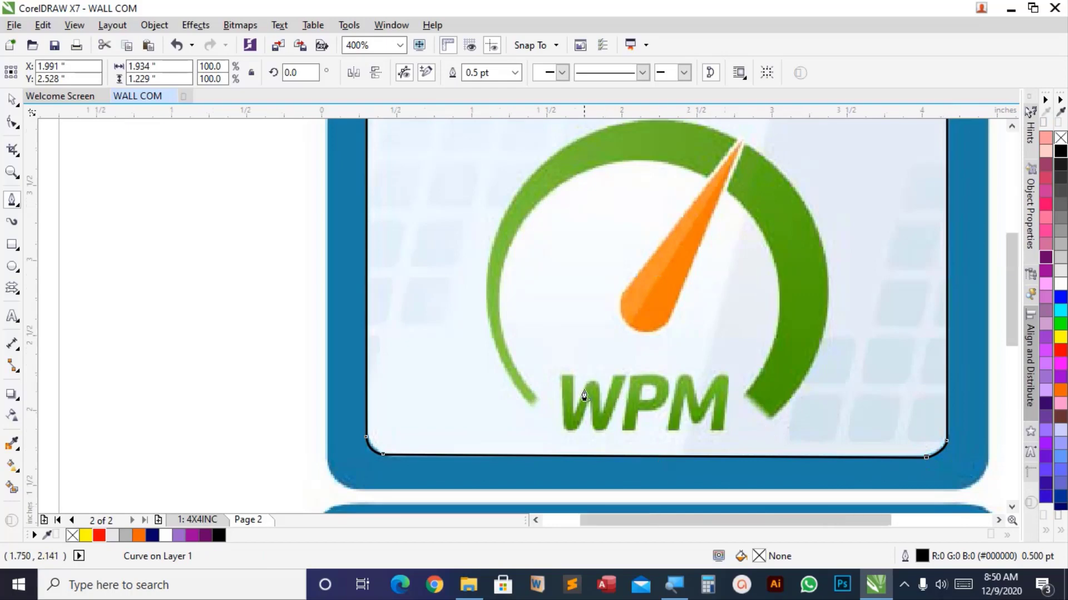
Try to make the laptop frame from a copy of the screen outline scaled to 115.1% about its centre, narrowed to about 2.135 inches wide.
scroll(583, 390, down, 1)
key(space)
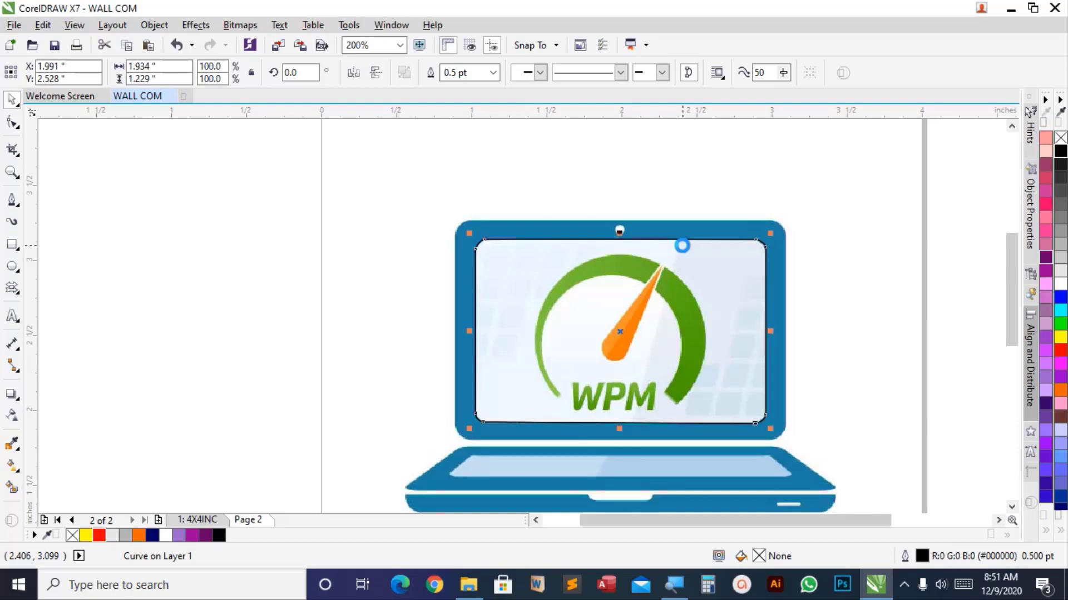
drag(770, 428, 791, 448)
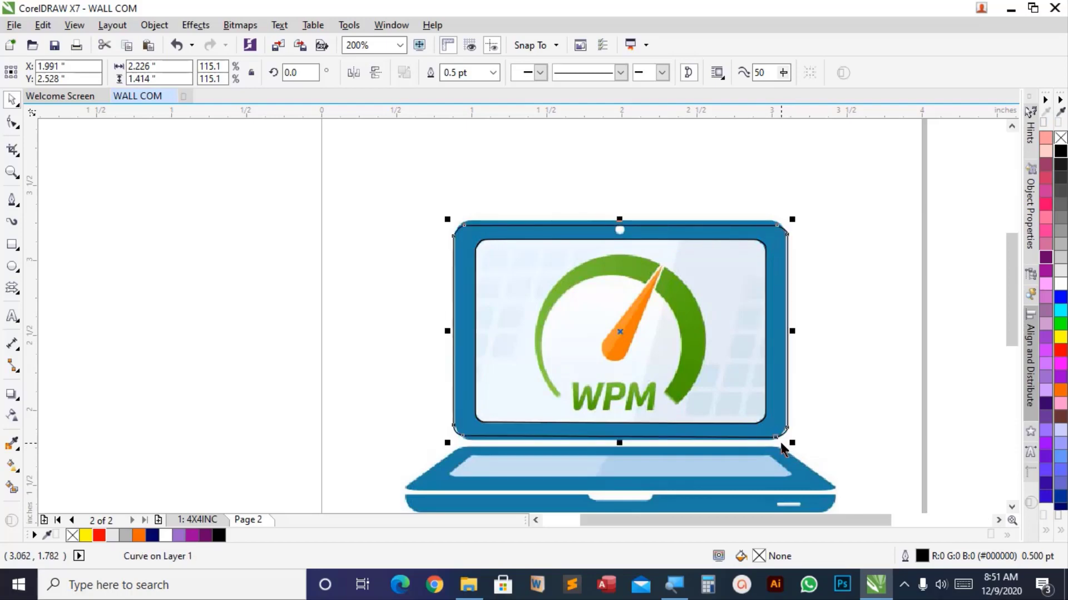
drag(790, 332, 787, 337)
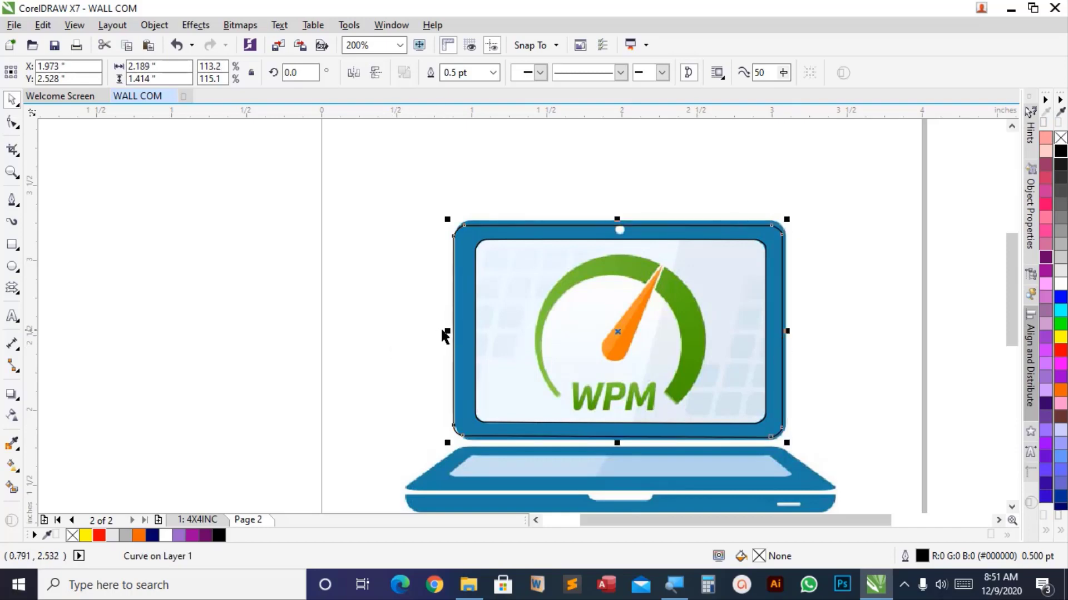
drag(447, 331, 458, 331)
Stretch the copied outline up to the frame's top edge, about 1.446 inches high, and remove the copy.
scroll(607, 230, up, 2)
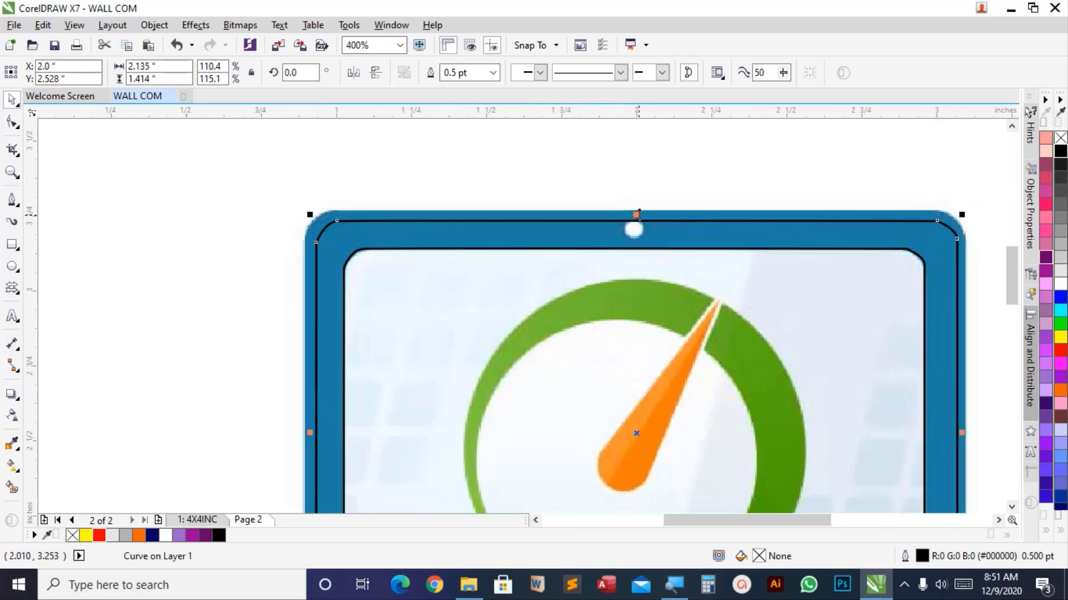
drag(636, 214, 638, 204)
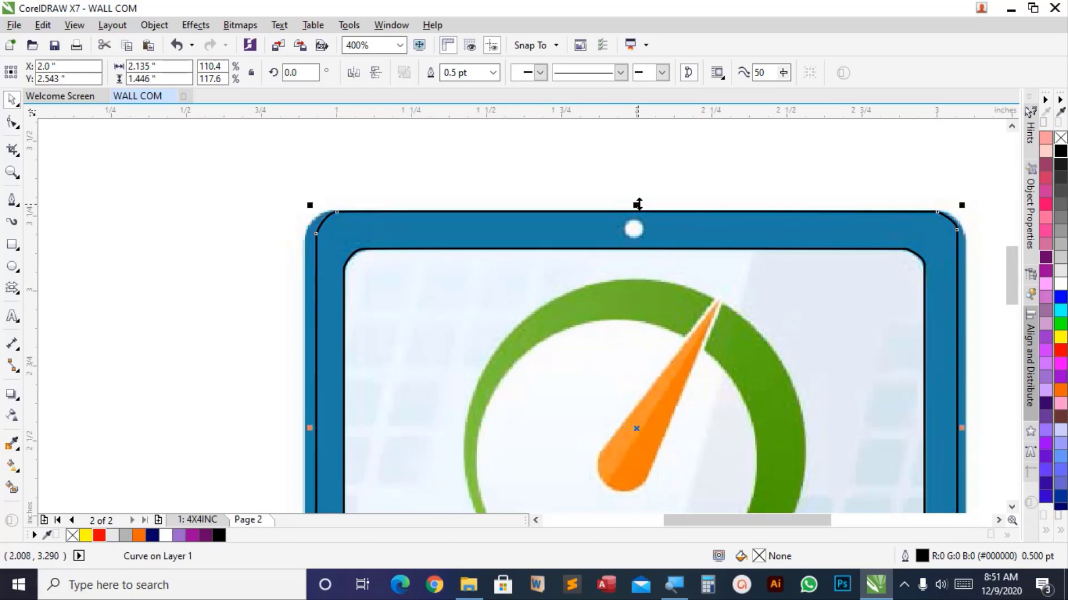
scroll(493, 257, down, 1)
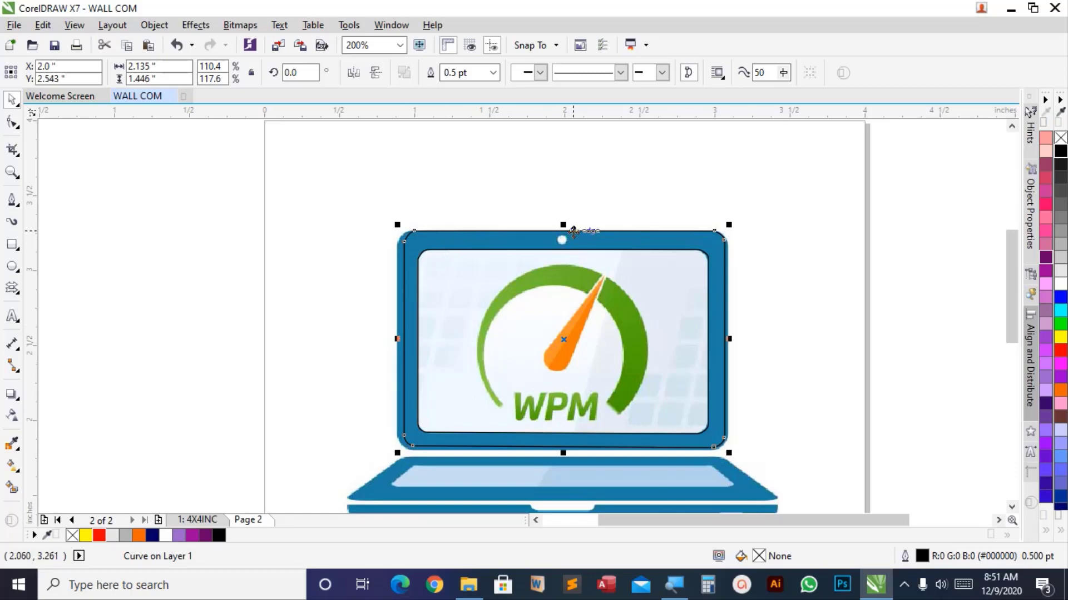
key(Escape)
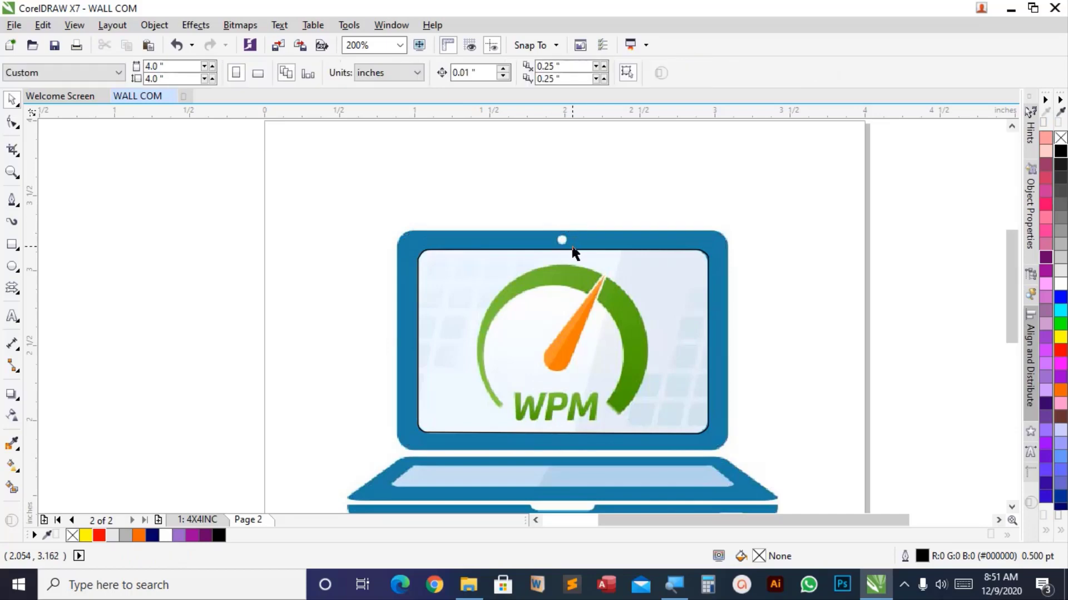
click(574, 250)
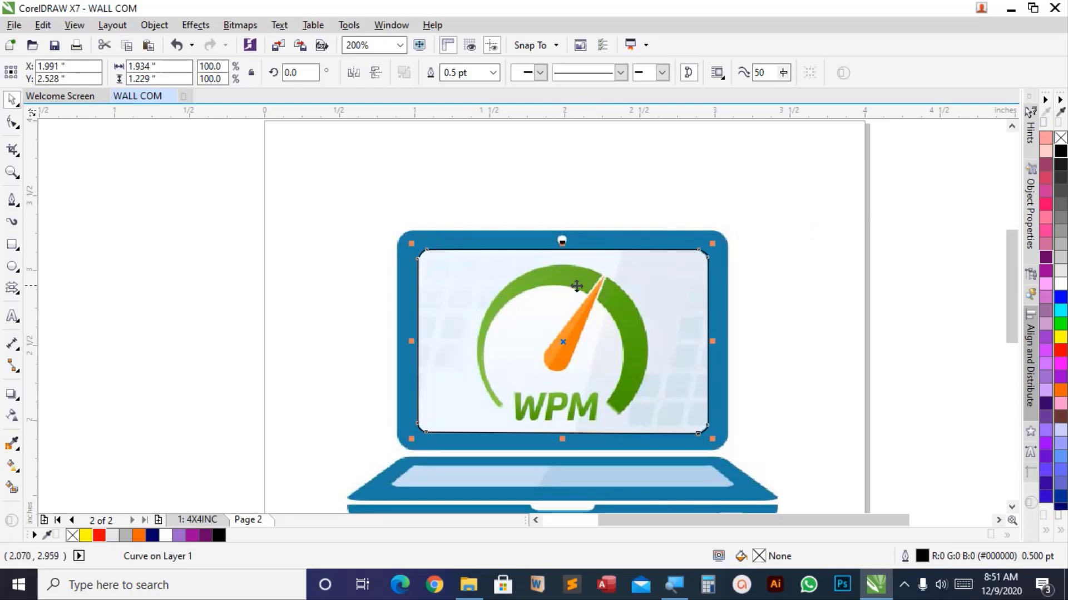
click(760, 215)
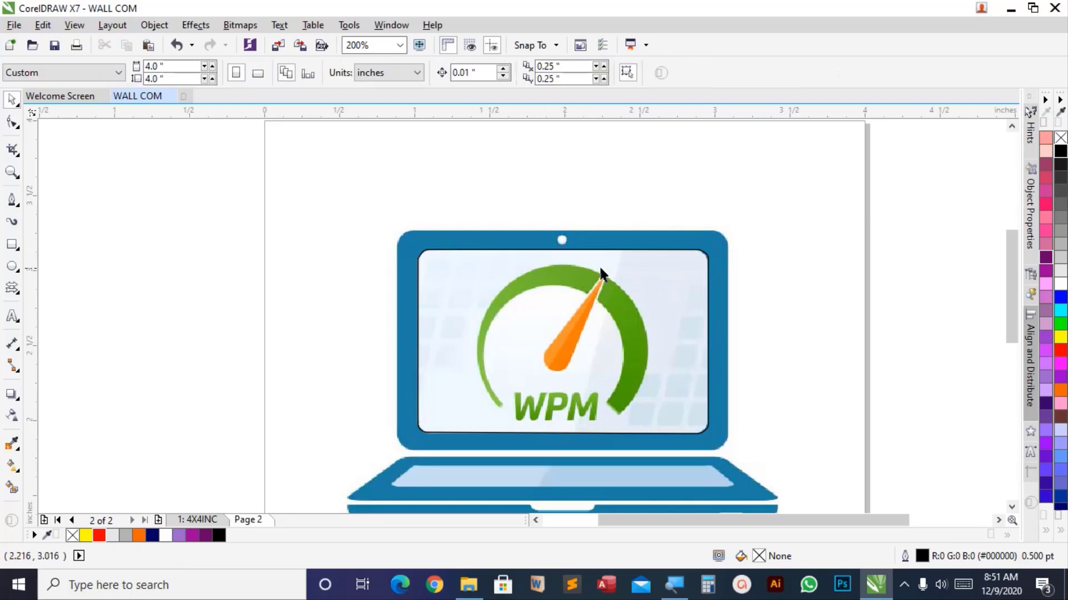
Draw a circle about 0.065 inches wide over the laptop's webcam dot, nudge it into place and fill it white.
scroll(569, 232, up, 1)
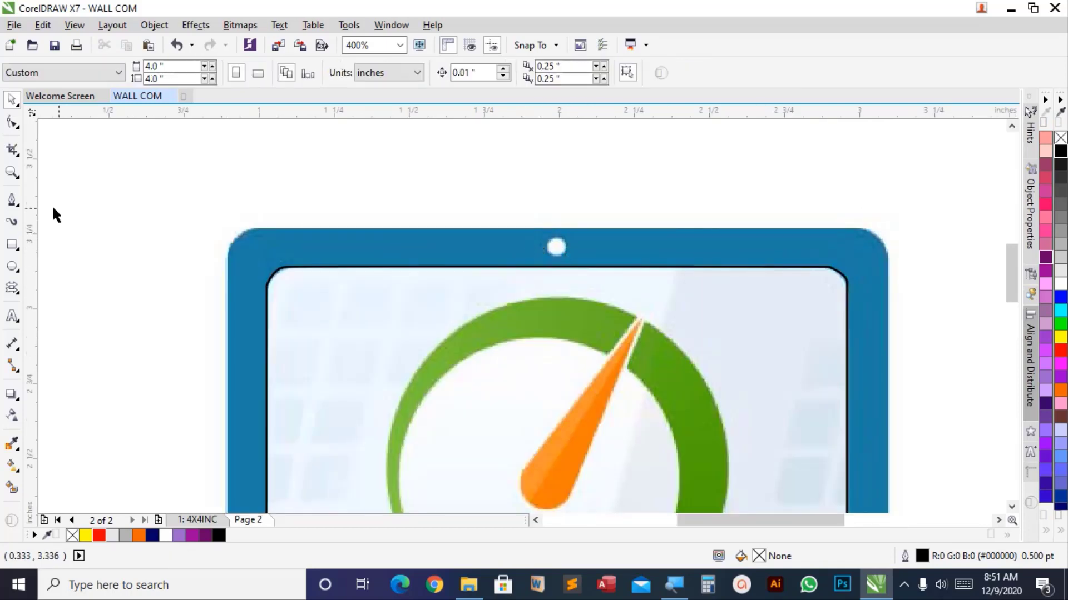
click(12, 266)
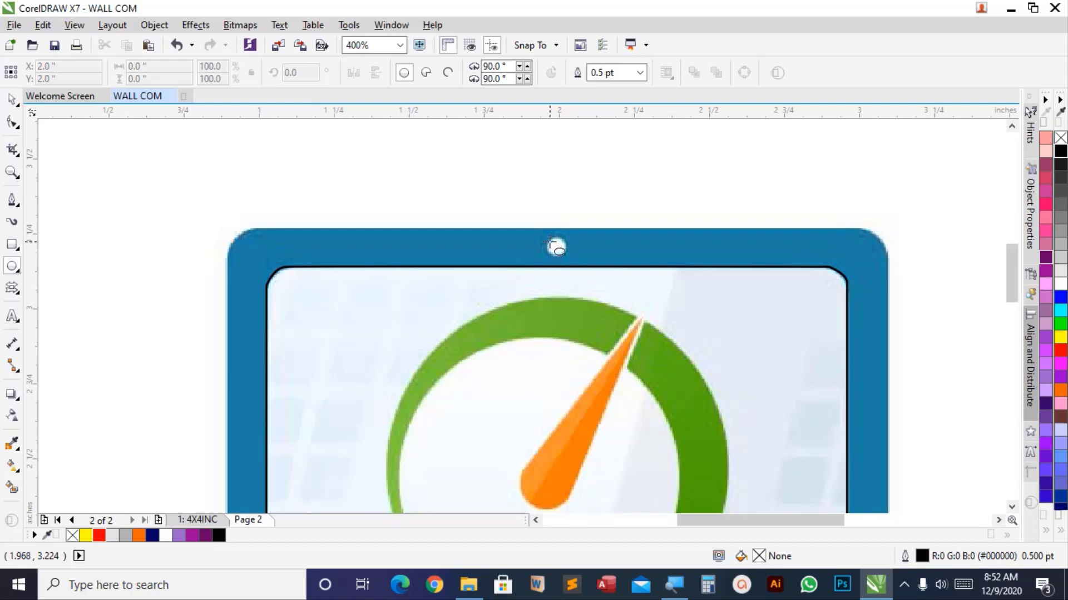
drag(550, 242, 568, 259)
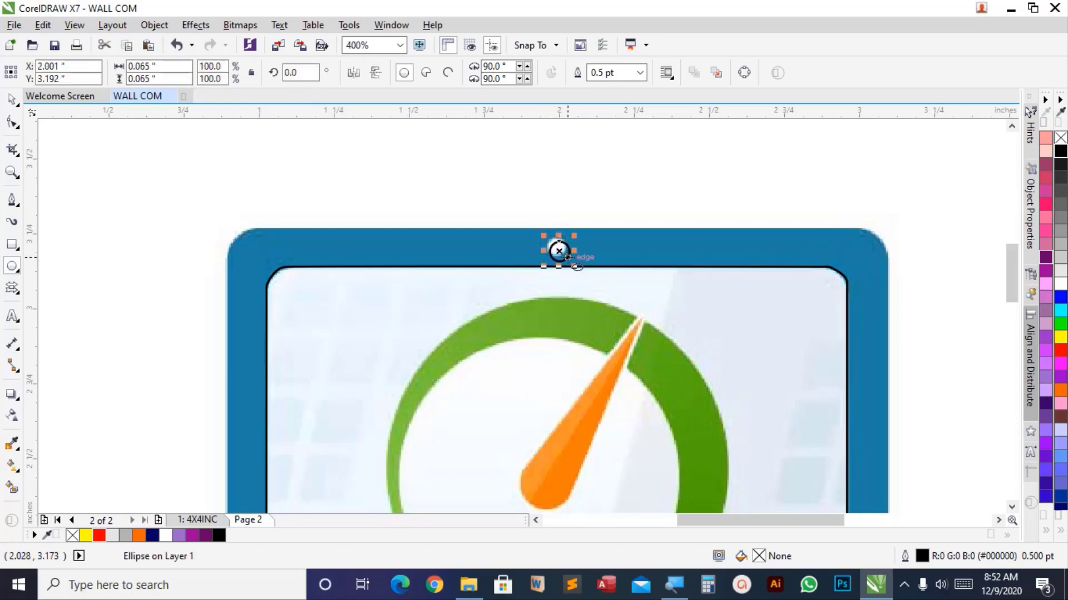
key(Up)
key(Up)
key(Left)
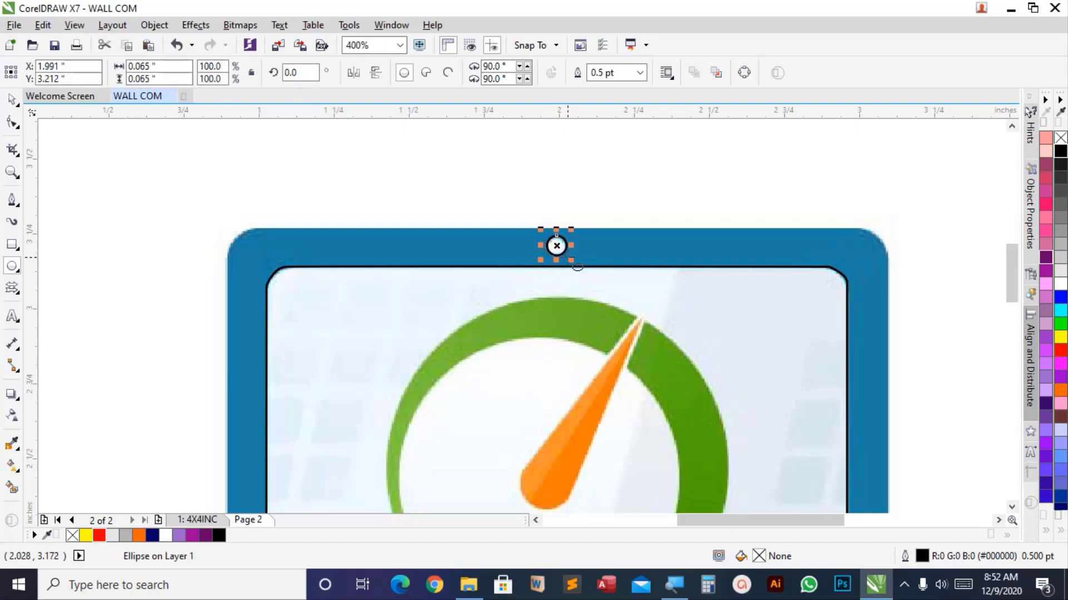
click(166, 535)
key(space)
scroll(509, 291, down, 2)
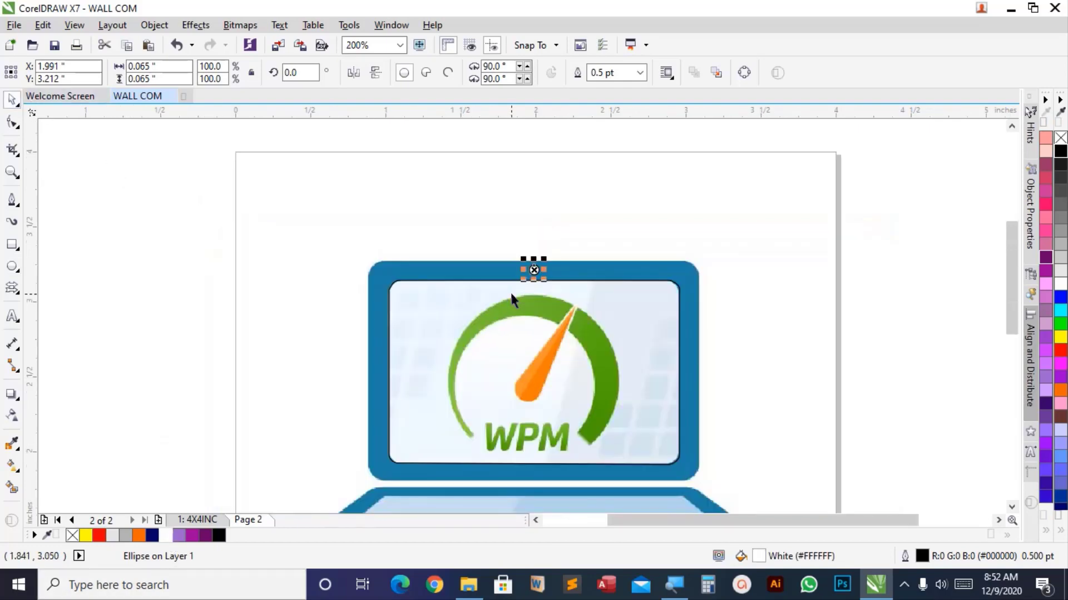
scroll(1012, 296, down, 2)
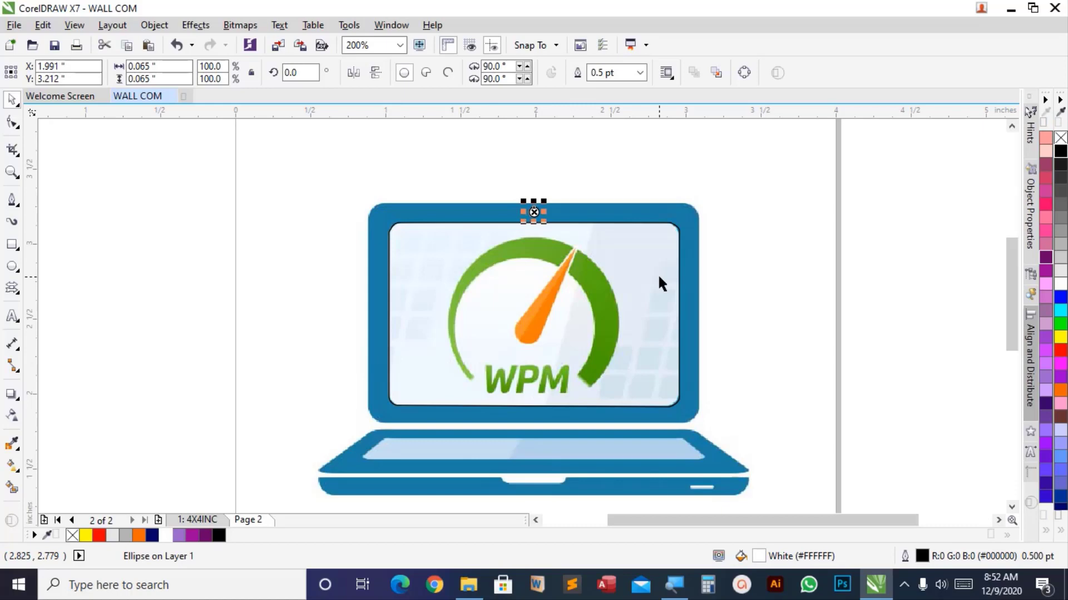
click(596, 280)
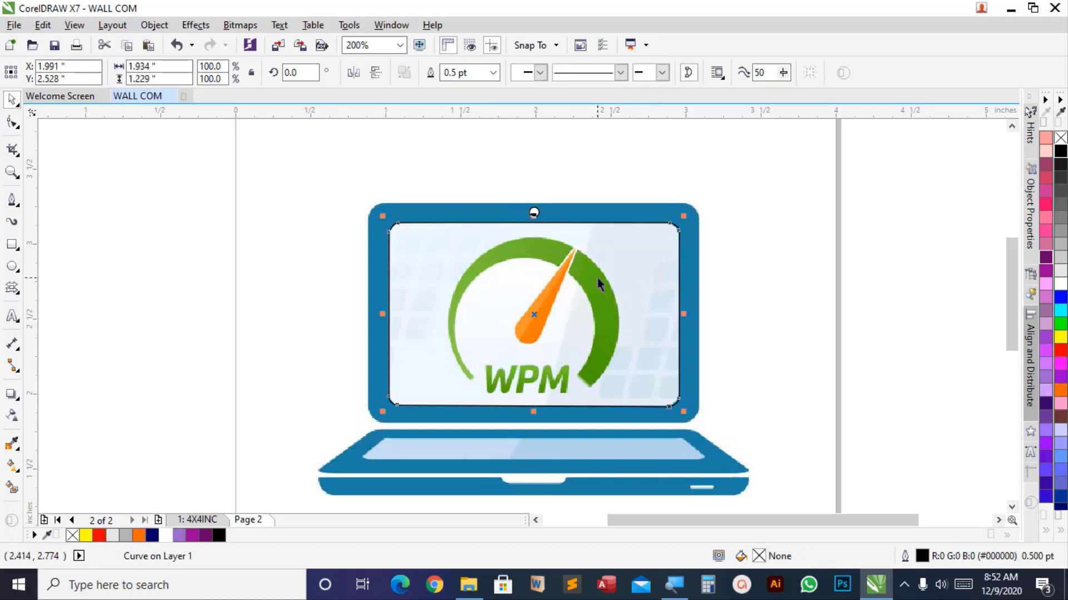
click(139, 229)
Start the gauge arc outline with a straight Pen tool segment across the arc's wide lower-right end.
click(13, 198)
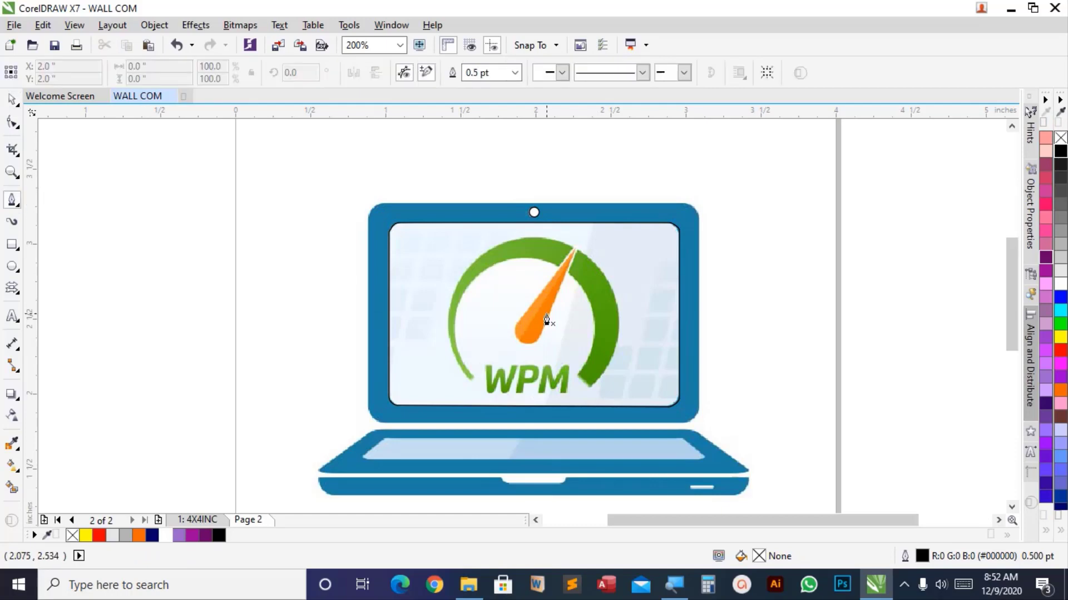
scroll(592, 389, up, 2)
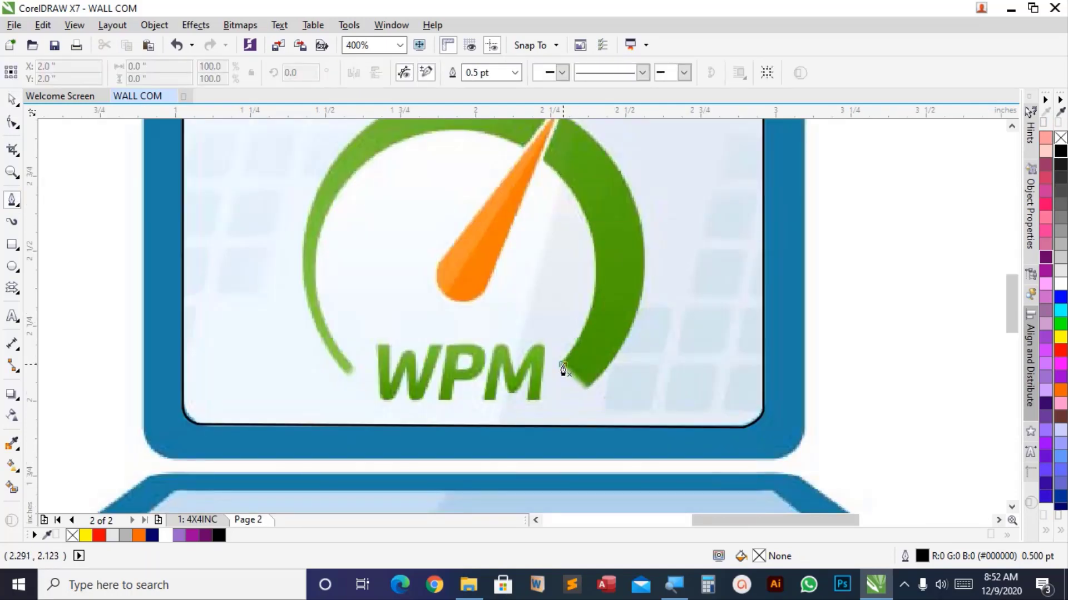
click(589, 387)
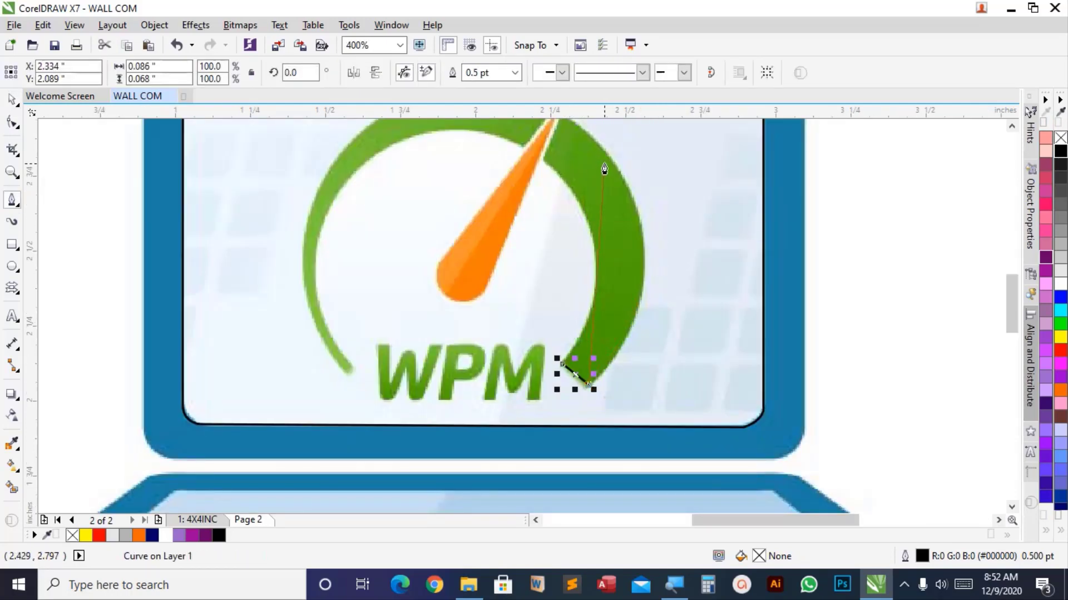
scroll(603, 172, down, 2)
scroll(606, 169, up, 2)
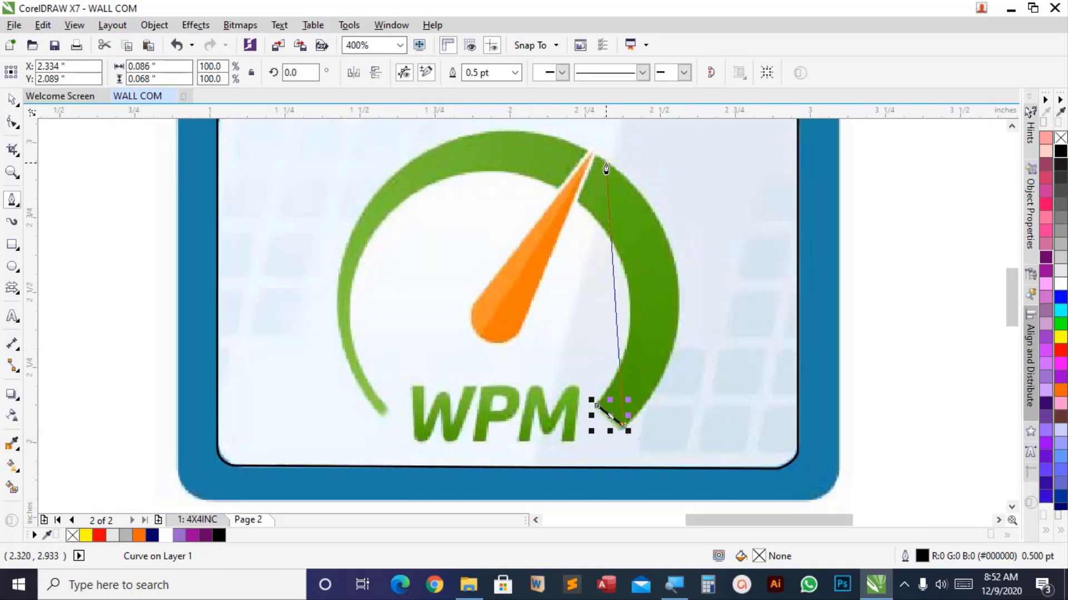
drag(606, 168, 442, 140)
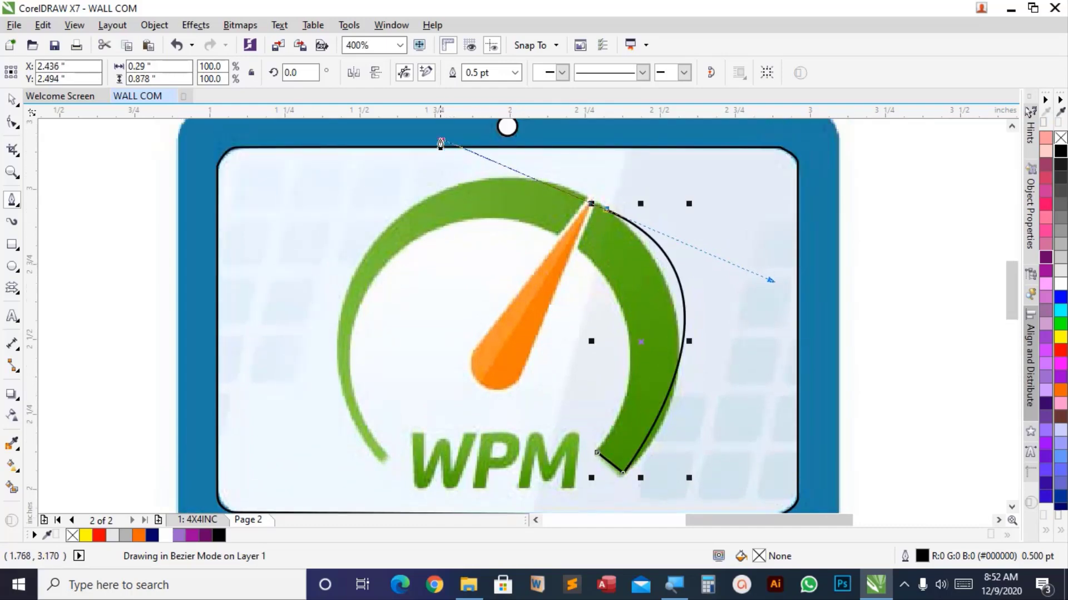
key(ctrl+z)
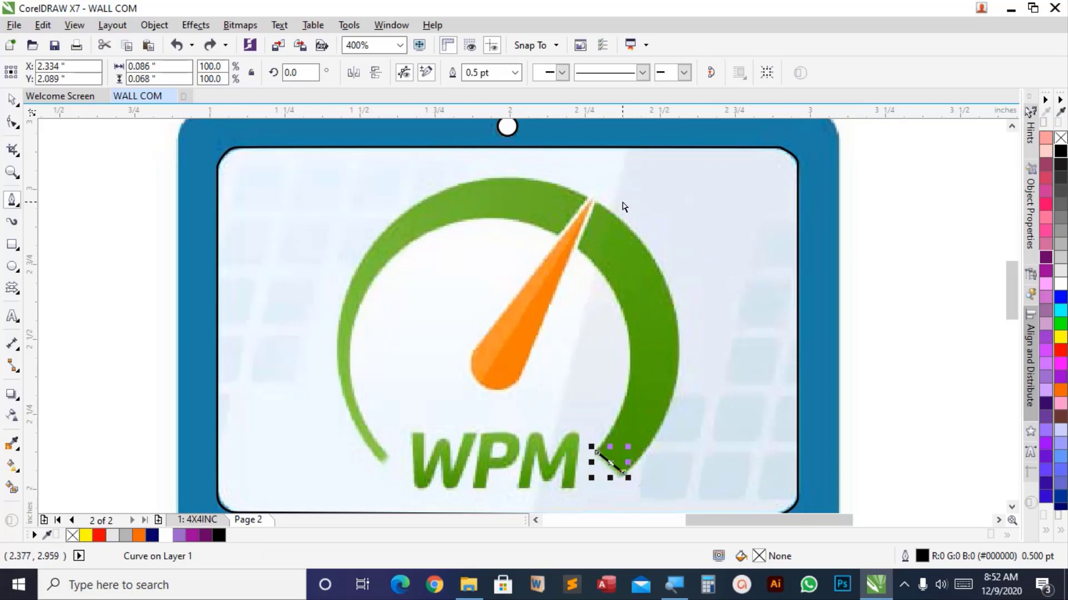
drag(673, 389, 671, 354)
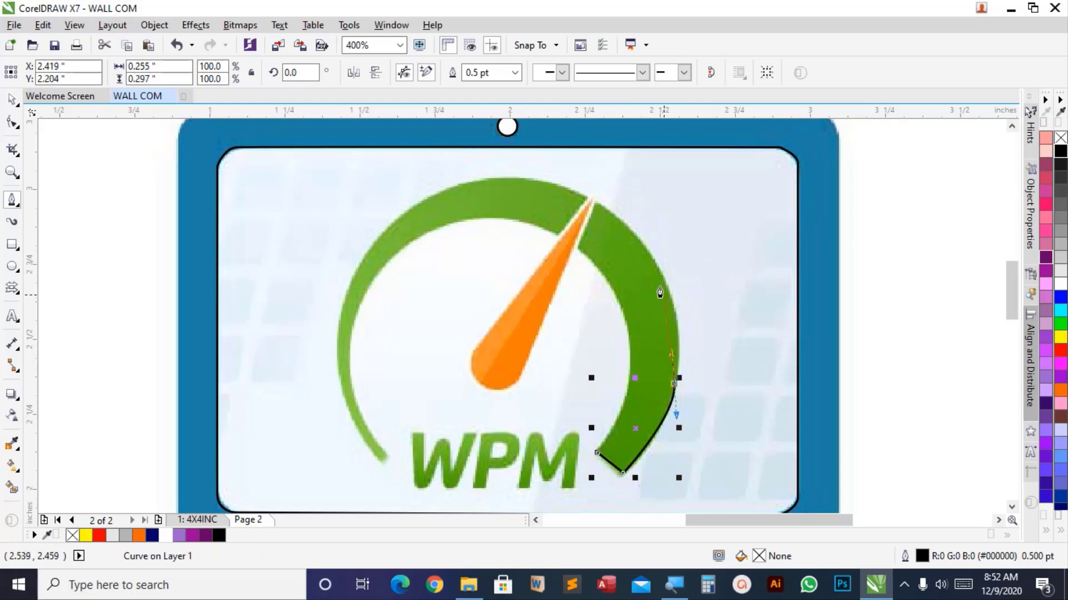
drag(607, 211, 533, 188)
key(ctrl+z)
key(ctrl+z)
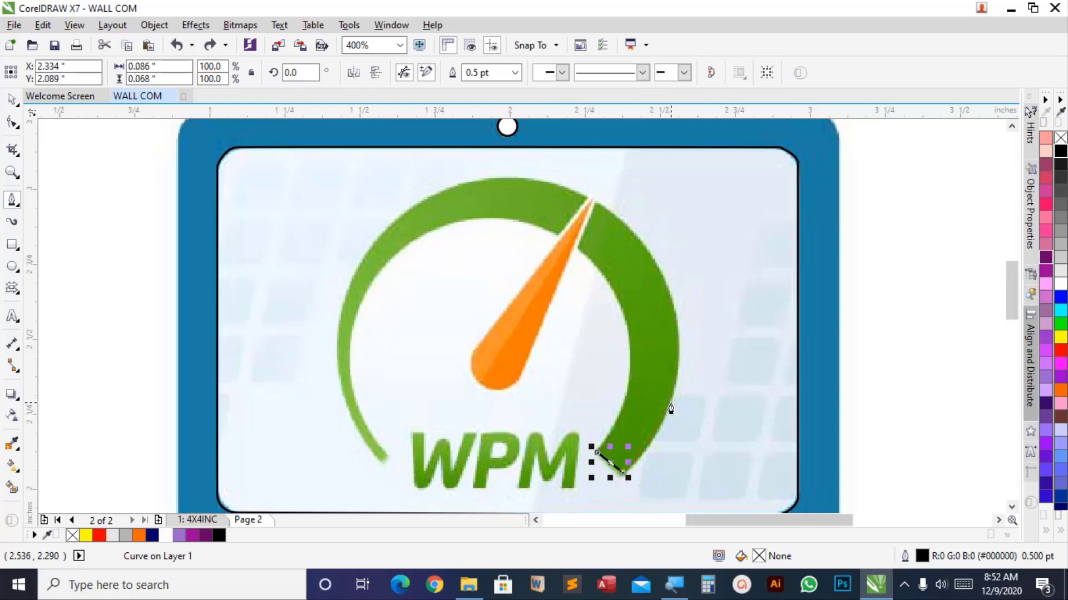
Trace the gauge arc's outer edge from its lower-right end up the right side to just past the needle's tip.
click(670, 410)
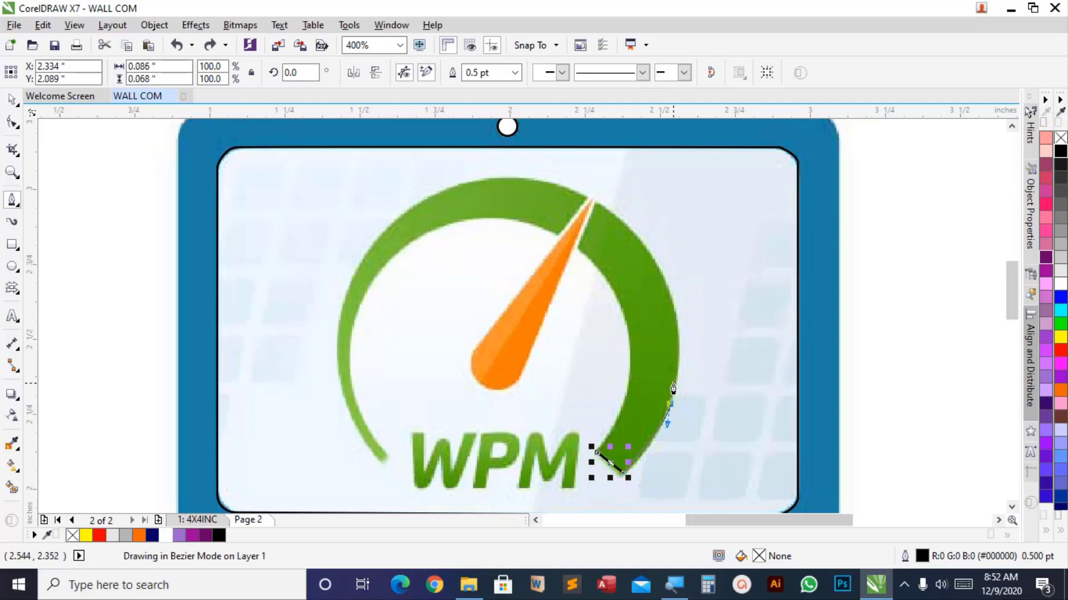
click(673, 388)
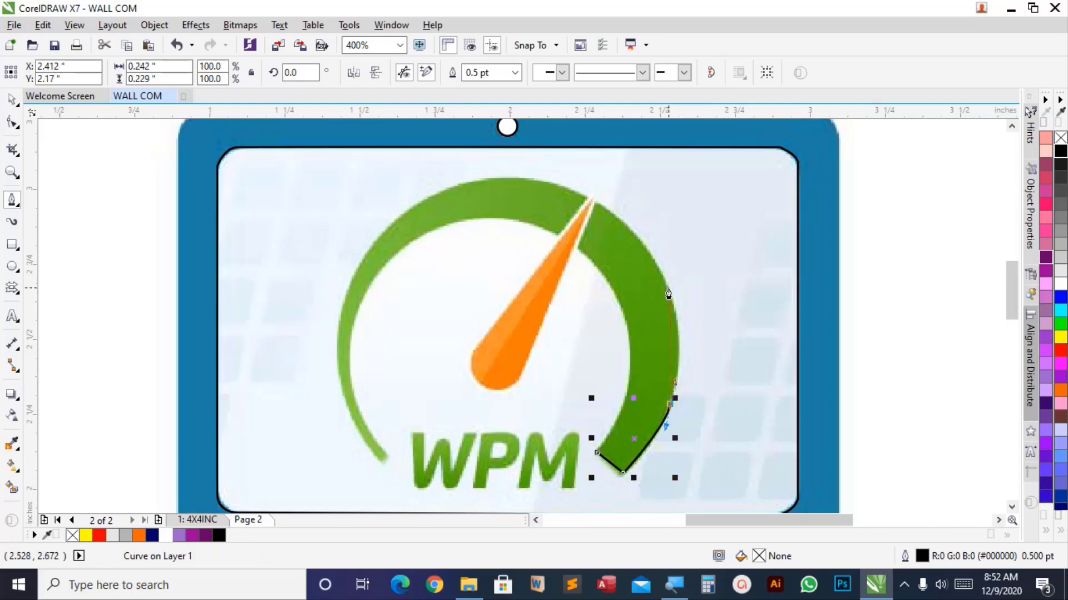
drag(668, 297, 651, 255)
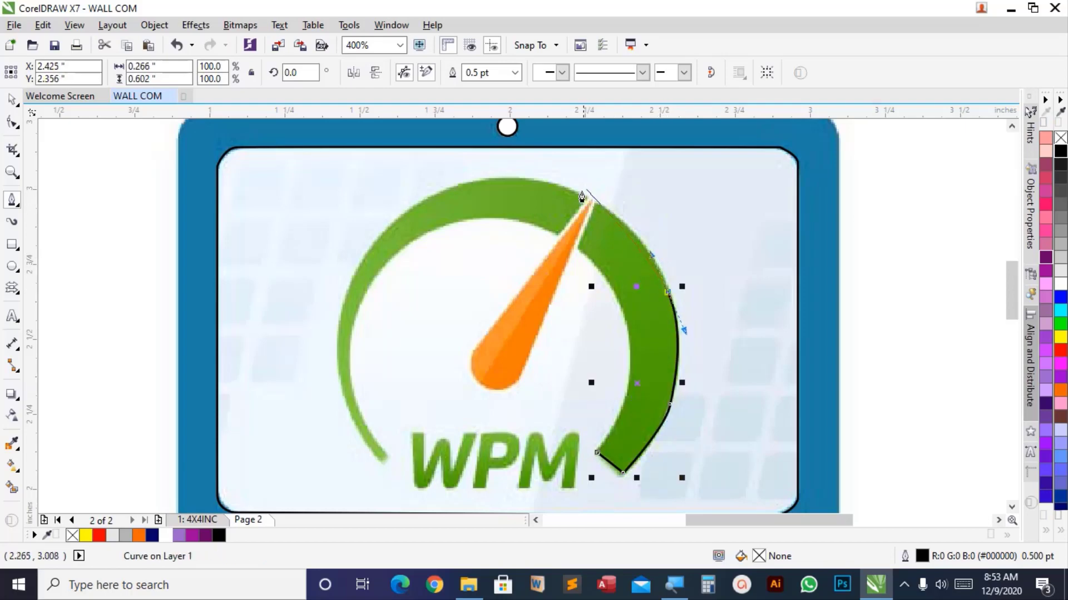
drag(578, 200, 531, 183)
Continue the outer edge over the arc's top and down its left side, and cross the narrow lower-left end.
drag(434, 193, 387, 225)
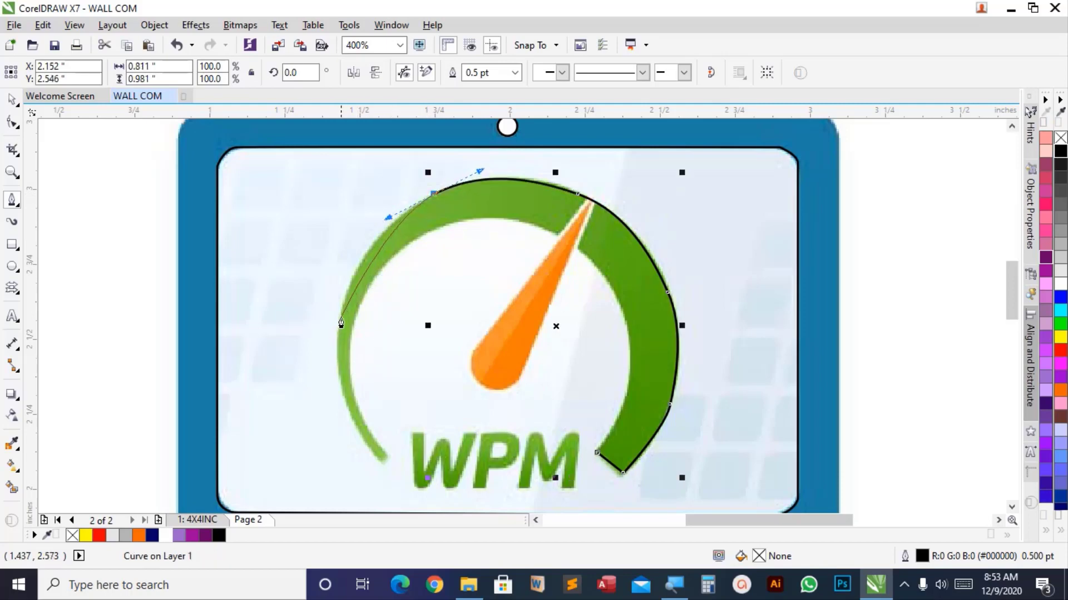
drag(342, 306, 331, 342)
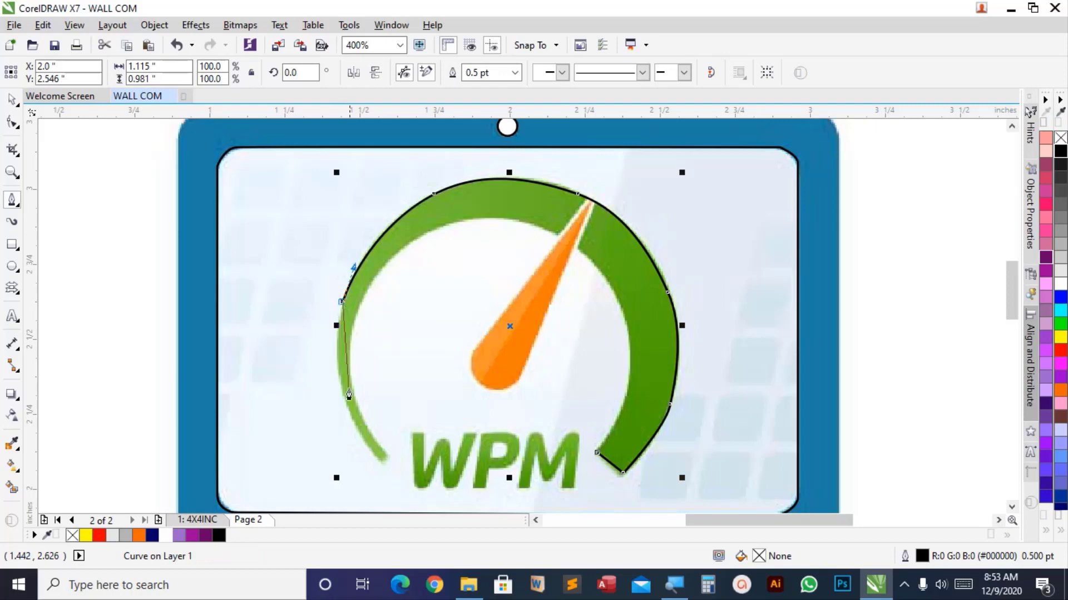
drag(345, 403, 366, 445)
click(384, 466)
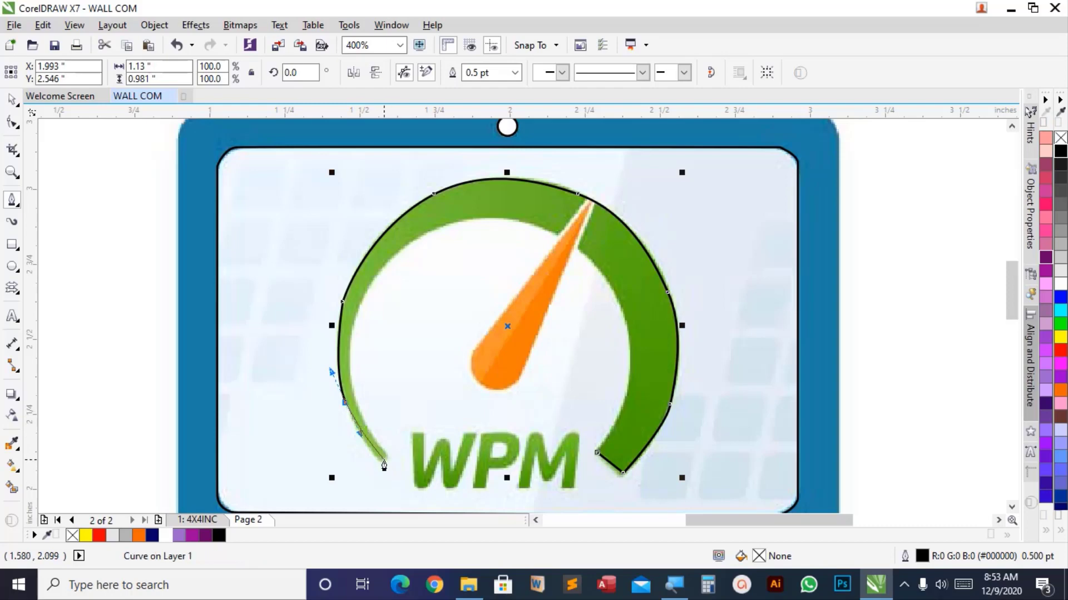
click(383, 465)
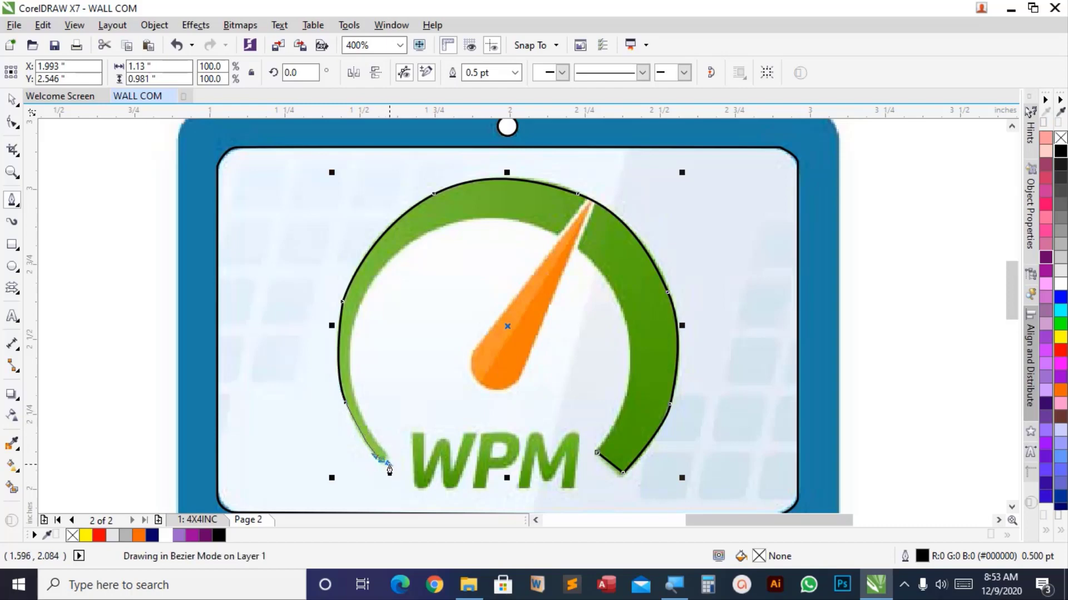
scroll(389, 467, up, 1)
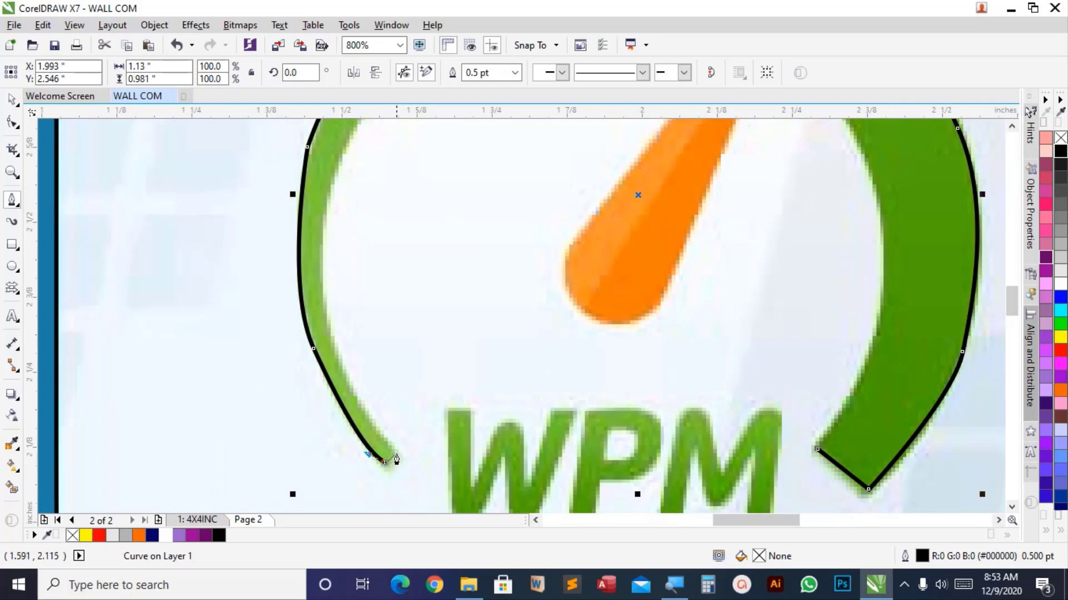
click(396, 459)
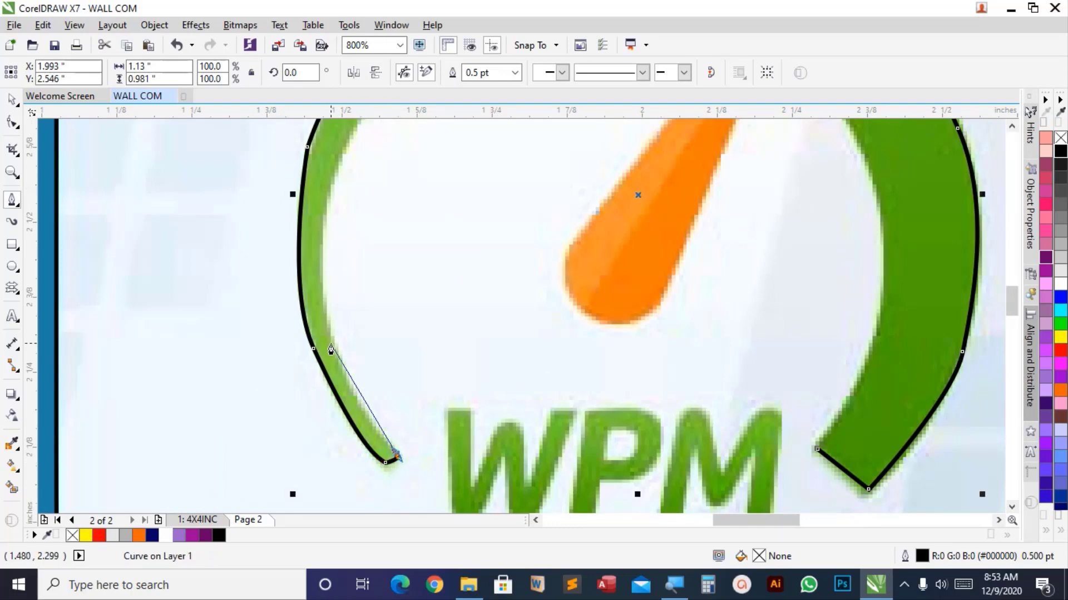
Trace the gauge arc's inner edge from the lower-left end up the left side to the top of the curve.
drag(331, 349, 331, 321)
drag(348, 135, 389, 154)
scroll(389, 270, down, 2)
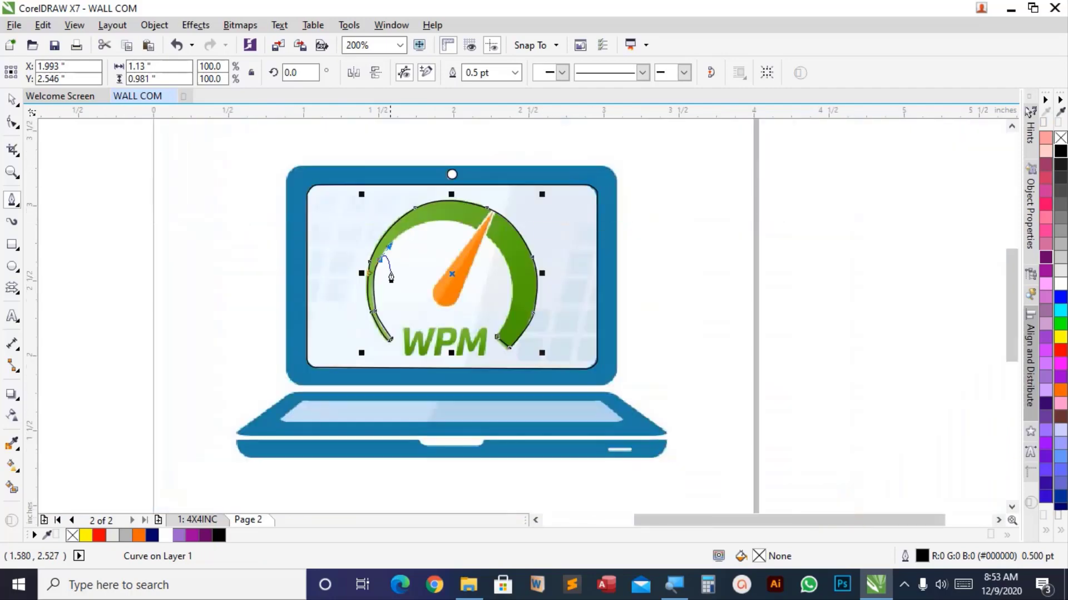
scroll(489, 238, up, 1)
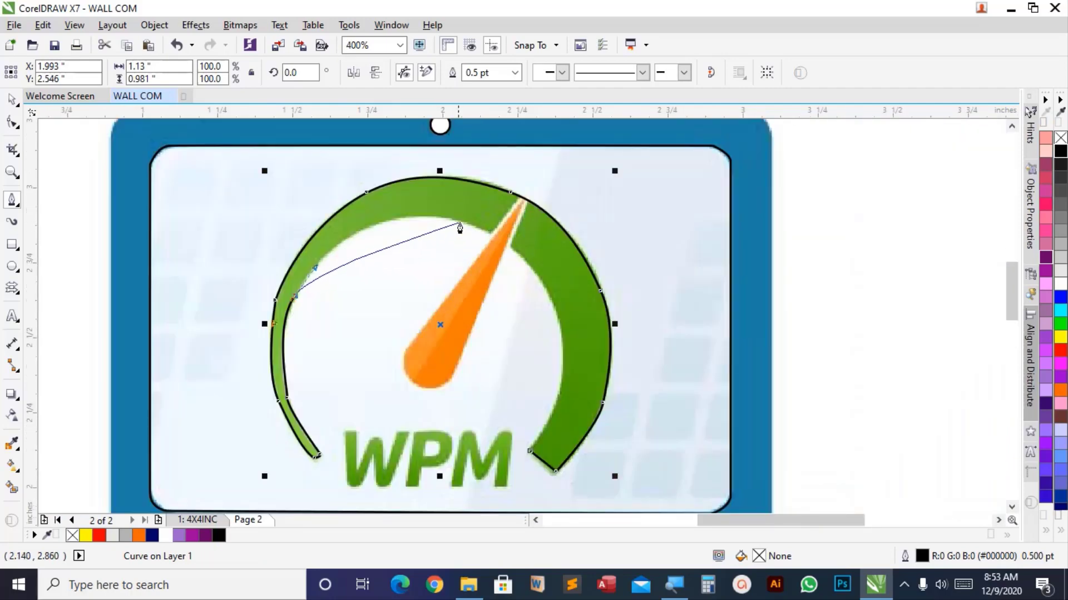
drag(434, 218, 522, 218)
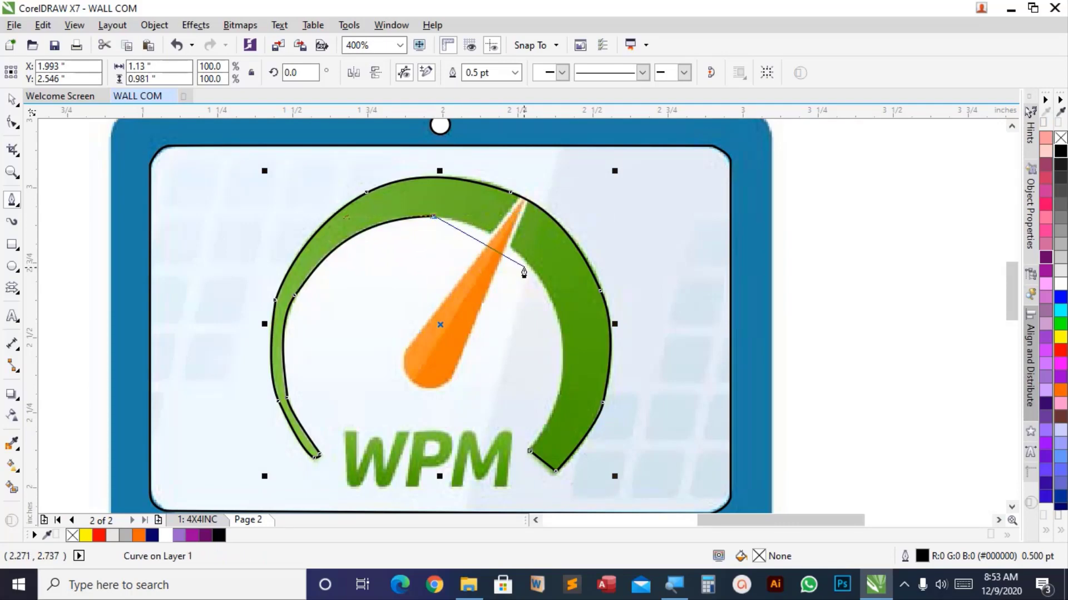
Continue the inner edge behind the needle and down the right side, and close the arc outline at its starting point.
drag(520, 257, 560, 301)
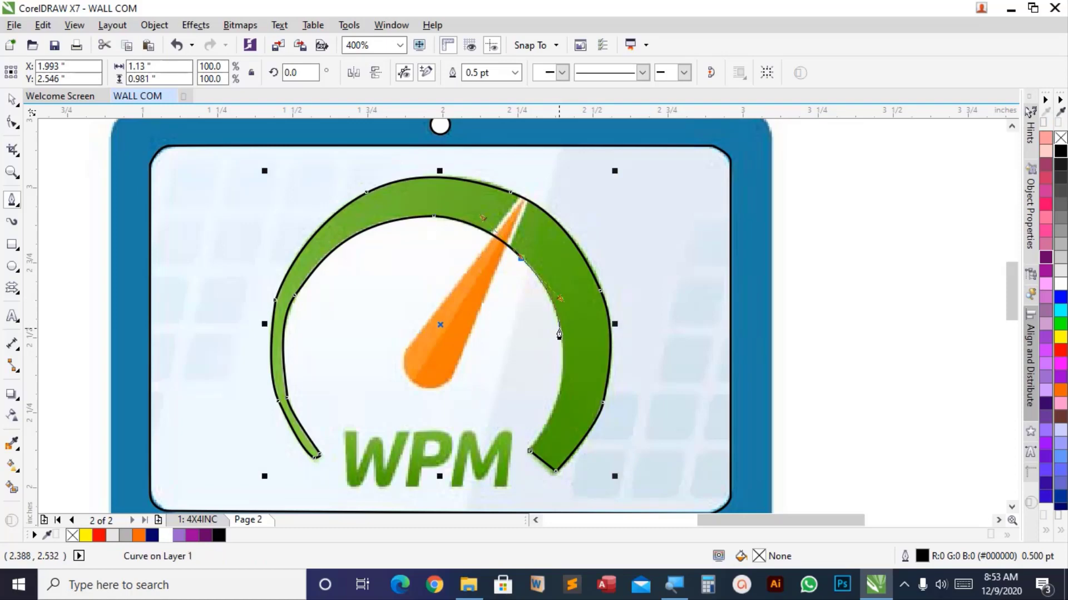
click(560, 340)
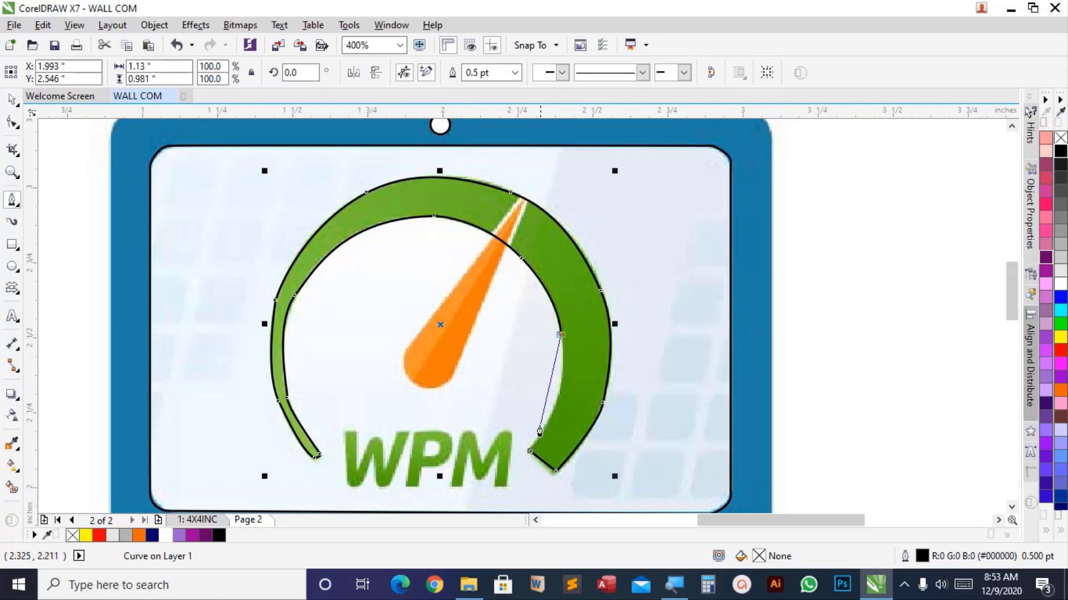
mouse_move(529, 452)
mouse_down()
mouse_move(508, 469)
mouse_move(556, 433)
mouse_move(570, 402)
mouse_up()
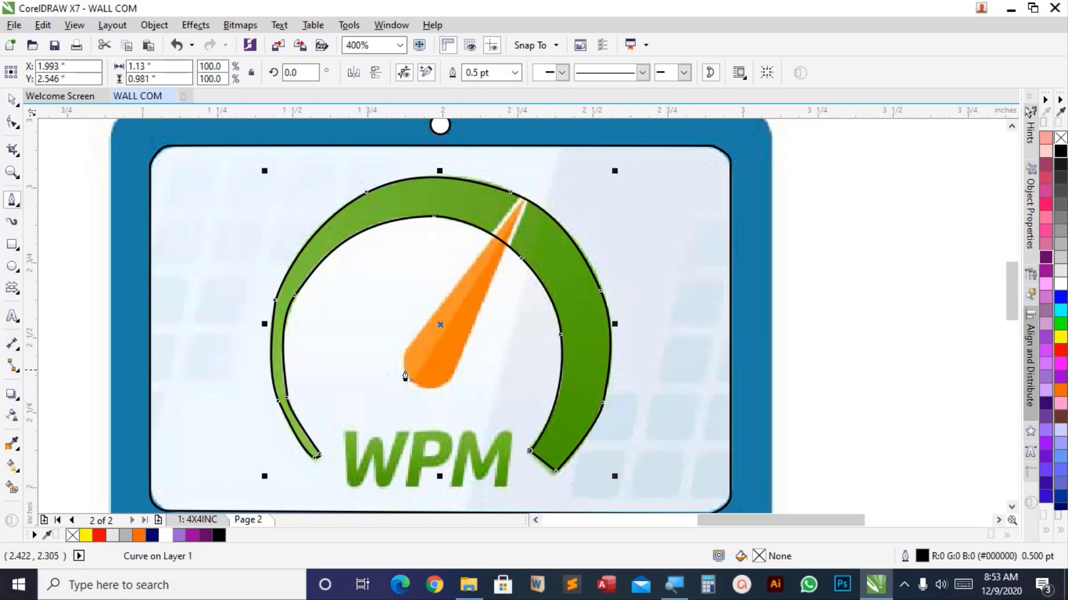
Trace the orange needle with the Pen tool from its tip around the rounded base, and close the outline at the tip.
click(12, 103)
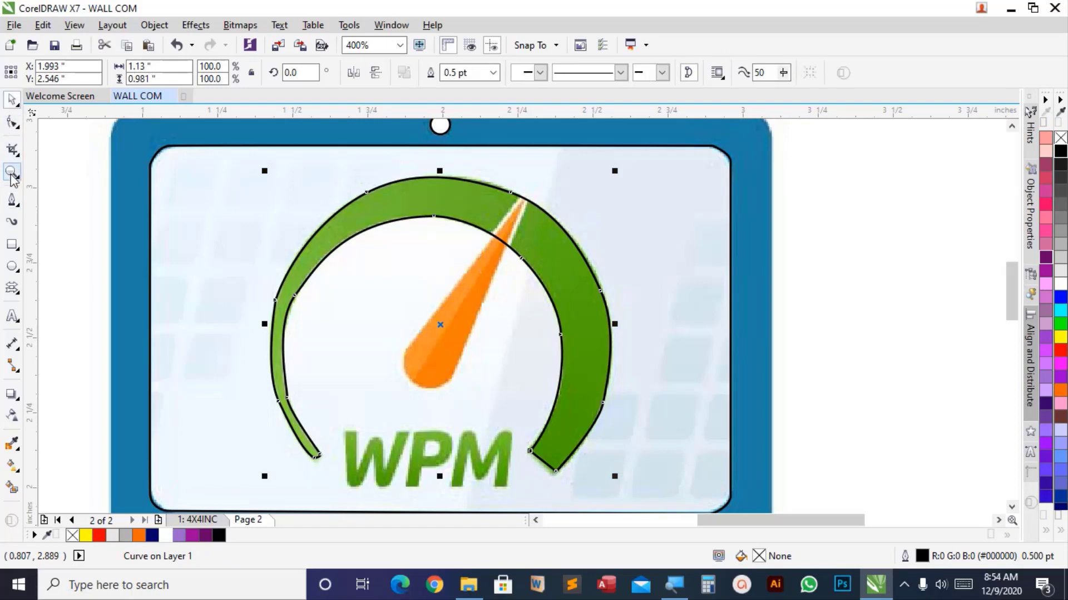
click(12, 200)
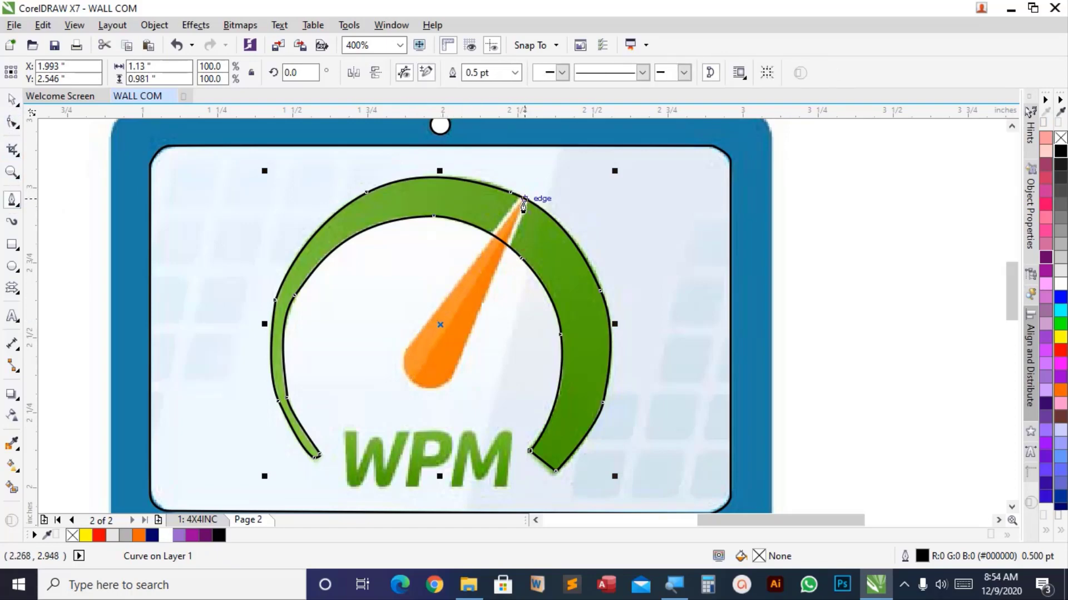
click(521, 199)
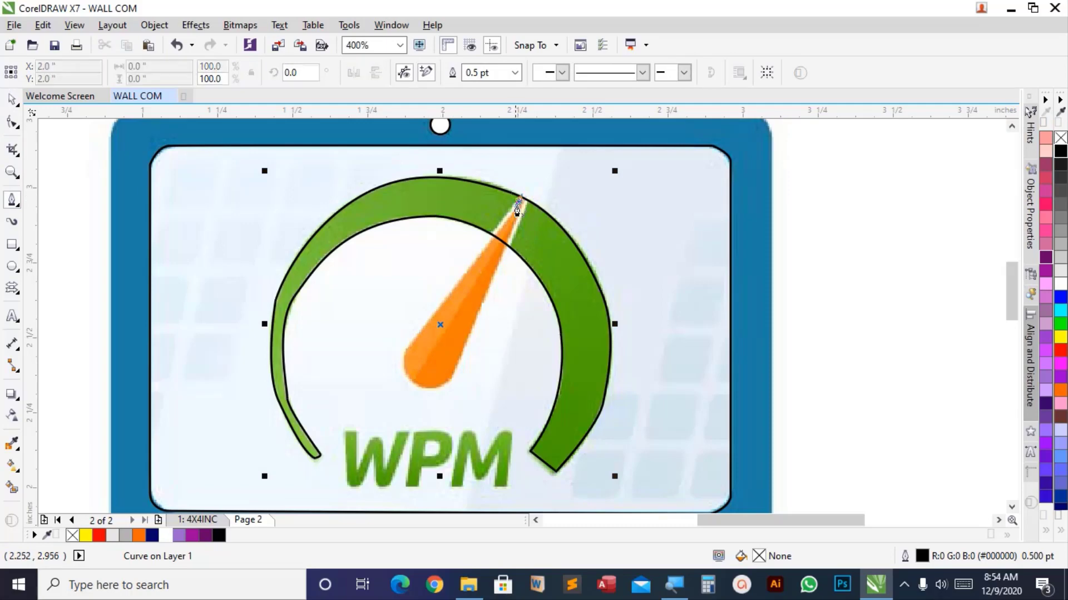
click(408, 348)
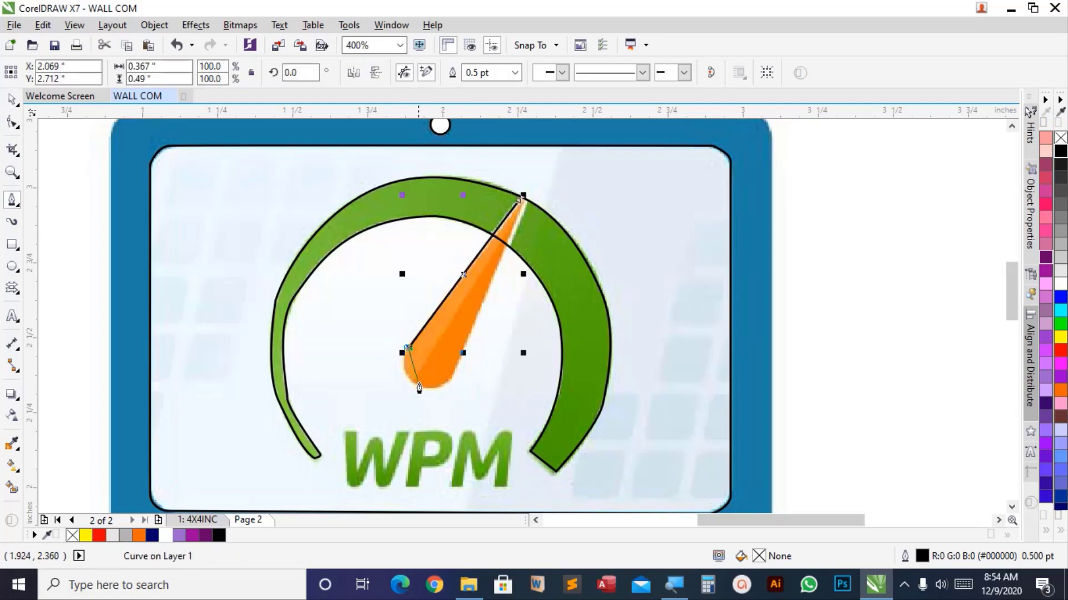
drag(417, 386, 439, 395)
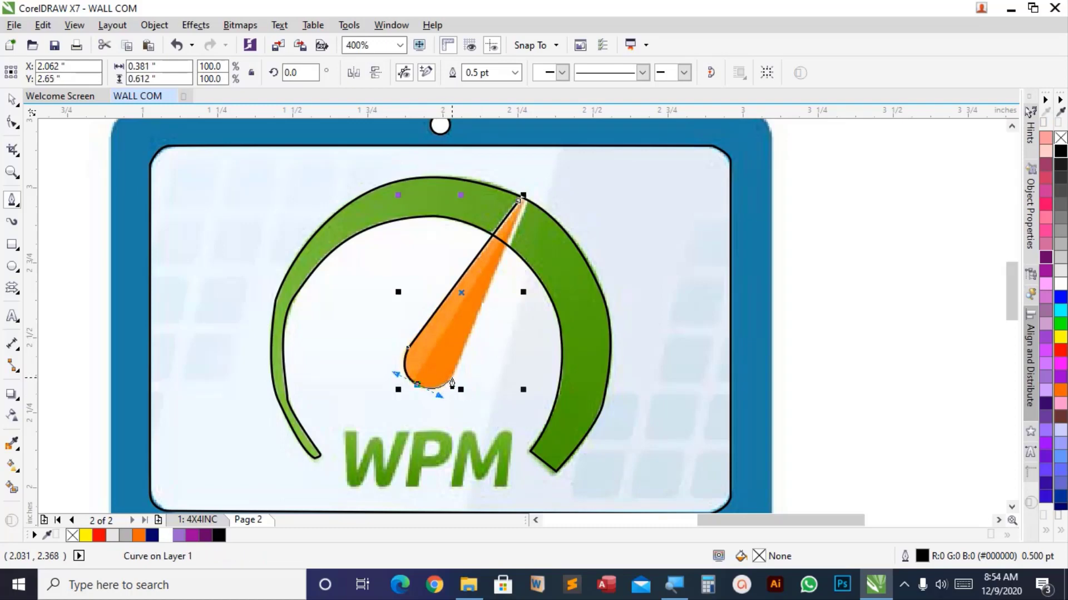
click(452, 382)
click(523, 198)
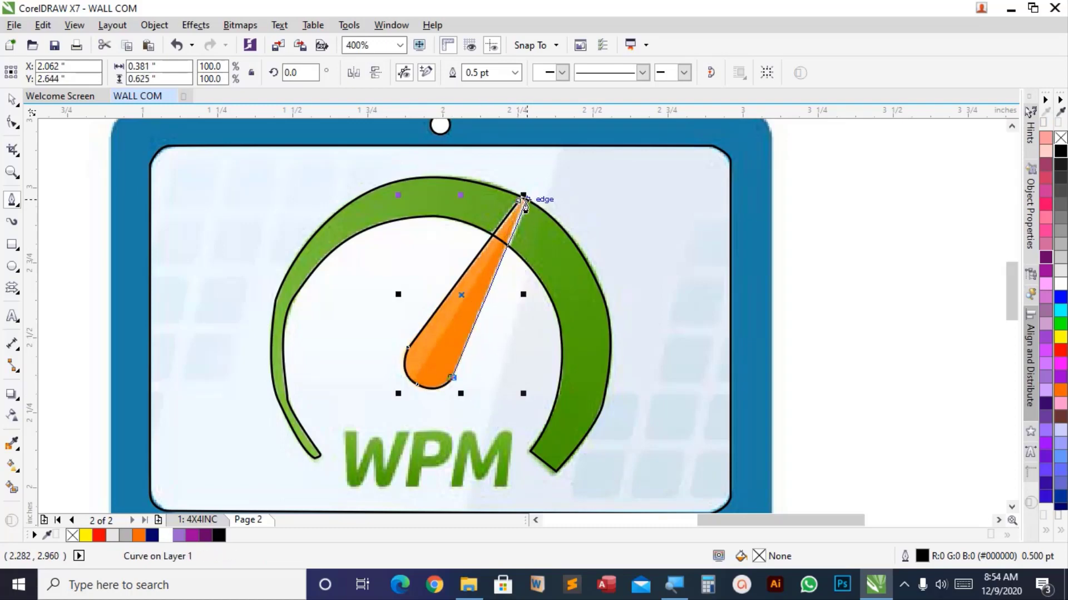
click(525, 199)
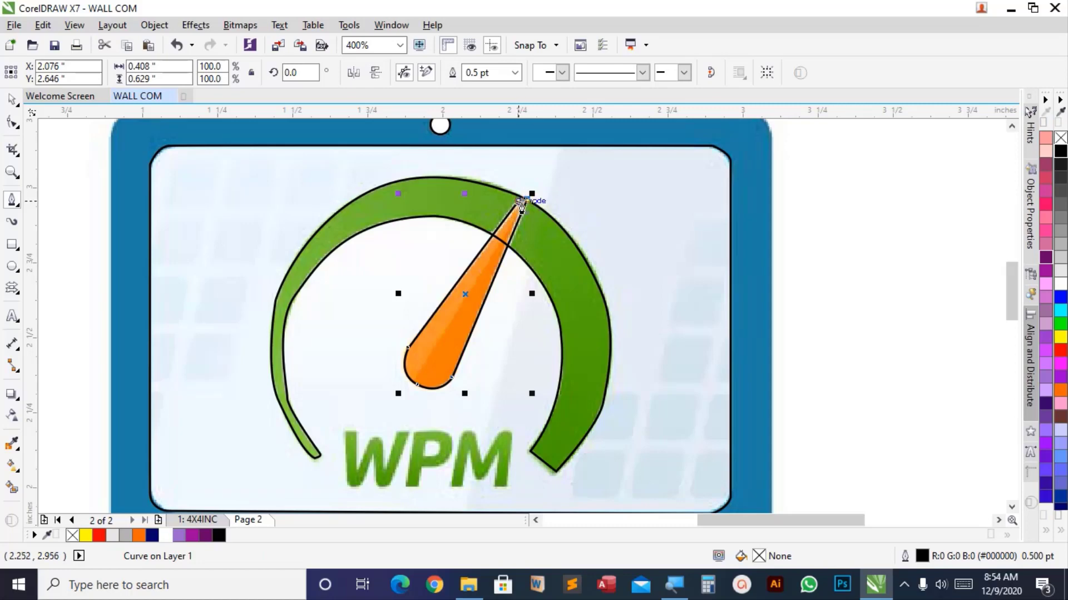
click(521, 204)
Delete the extra node on the left of the needle's tip so the outline ends in one point.
scroll(504, 225, up, 2)
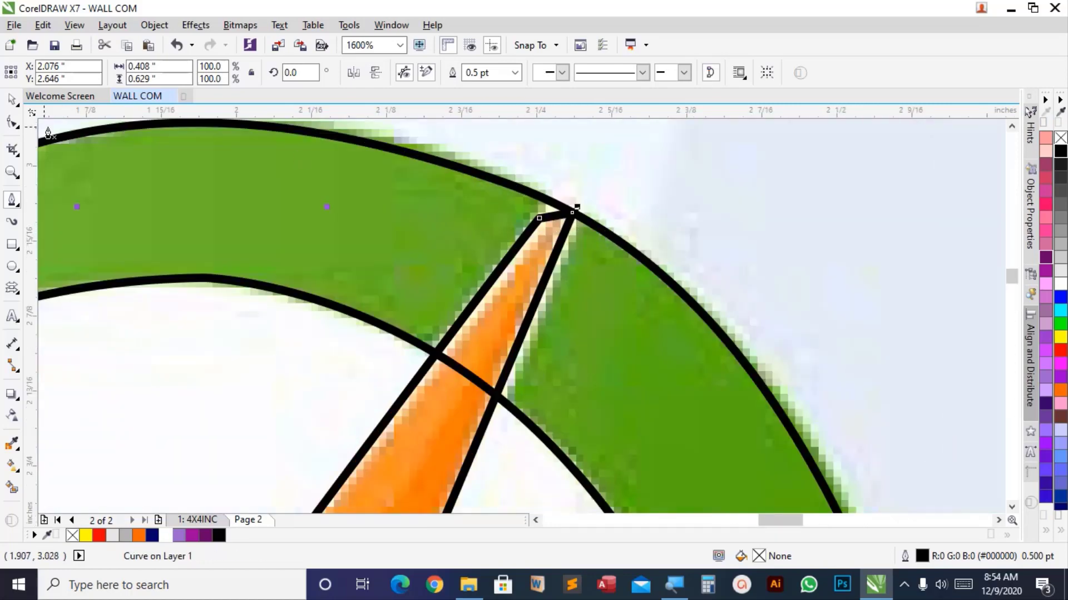
click(12, 122)
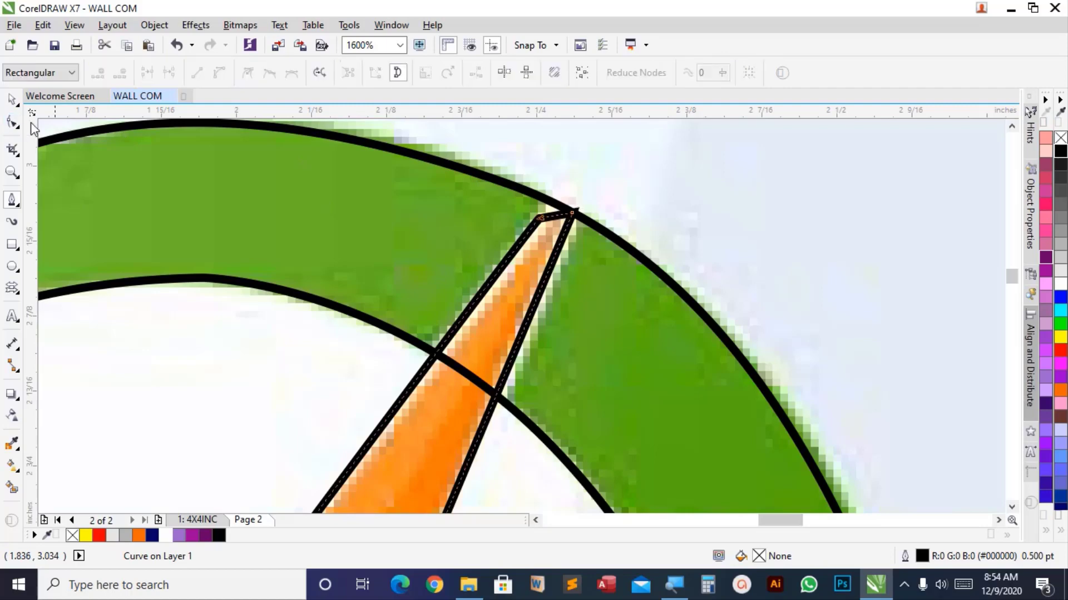
double_click(541, 218)
scroll(535, 233, down, 2)
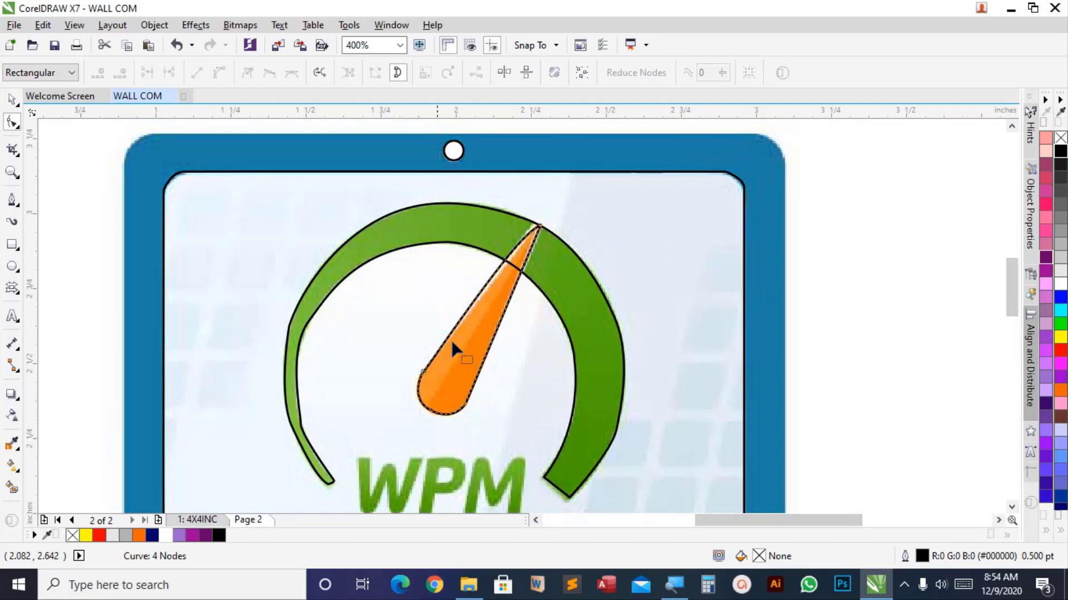
Fill the needle with orange and a white outline, and the gauge arc with green (#00FF00) and no outline.
click(137, 536)
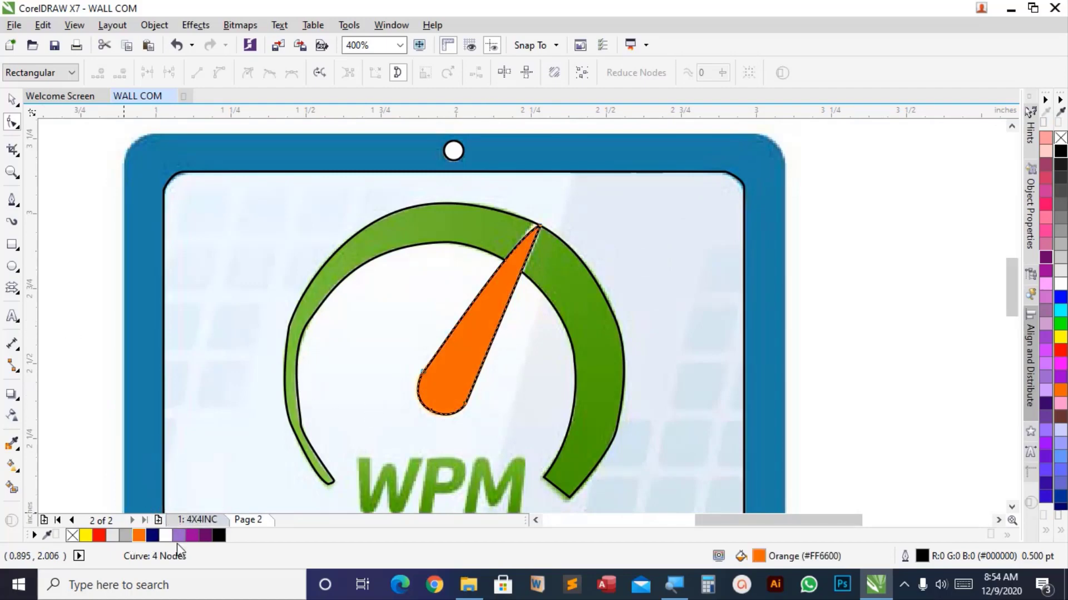
right_click(164, 537)
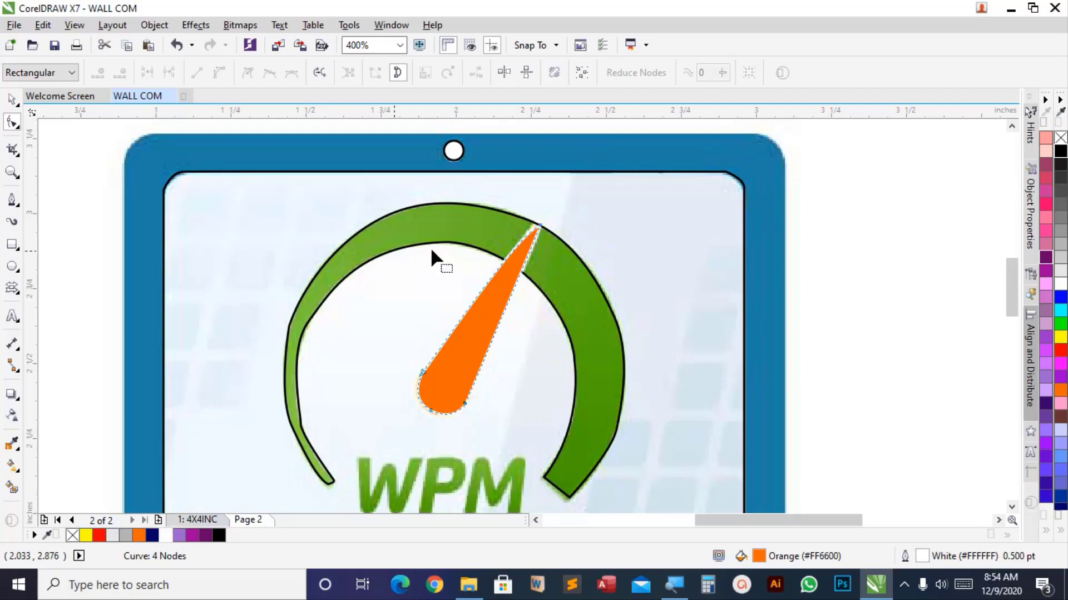
key(space)
click(362, 253)
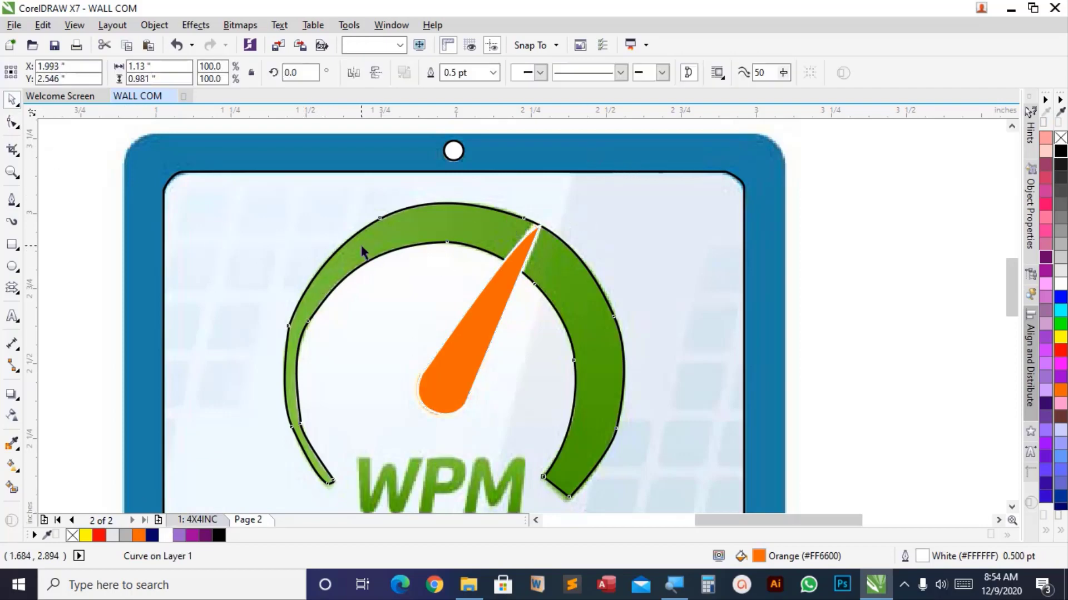
click(1060, 324)
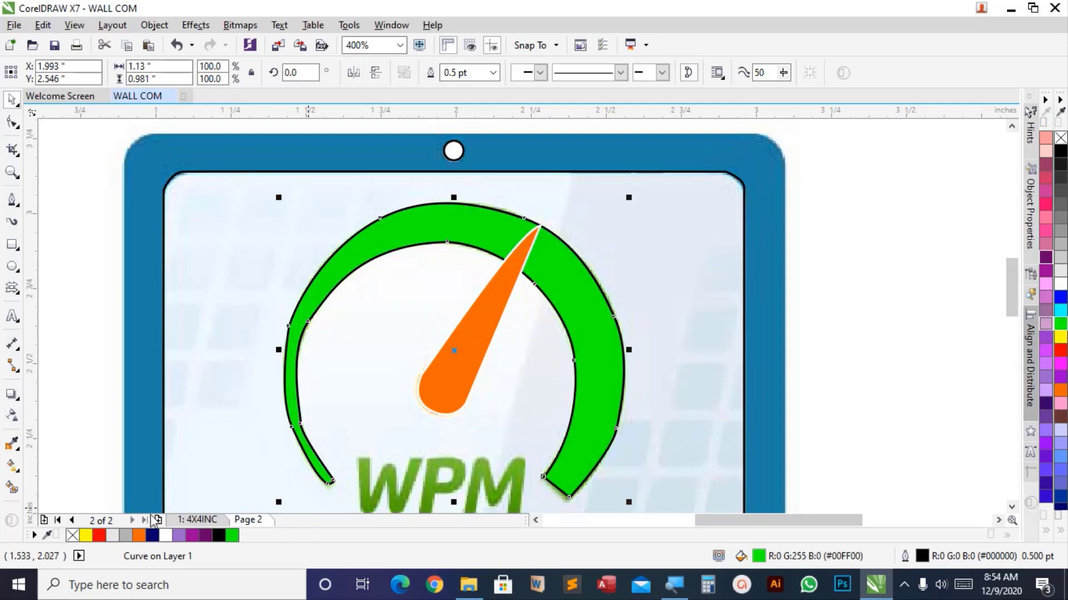
right_click(73, 535)
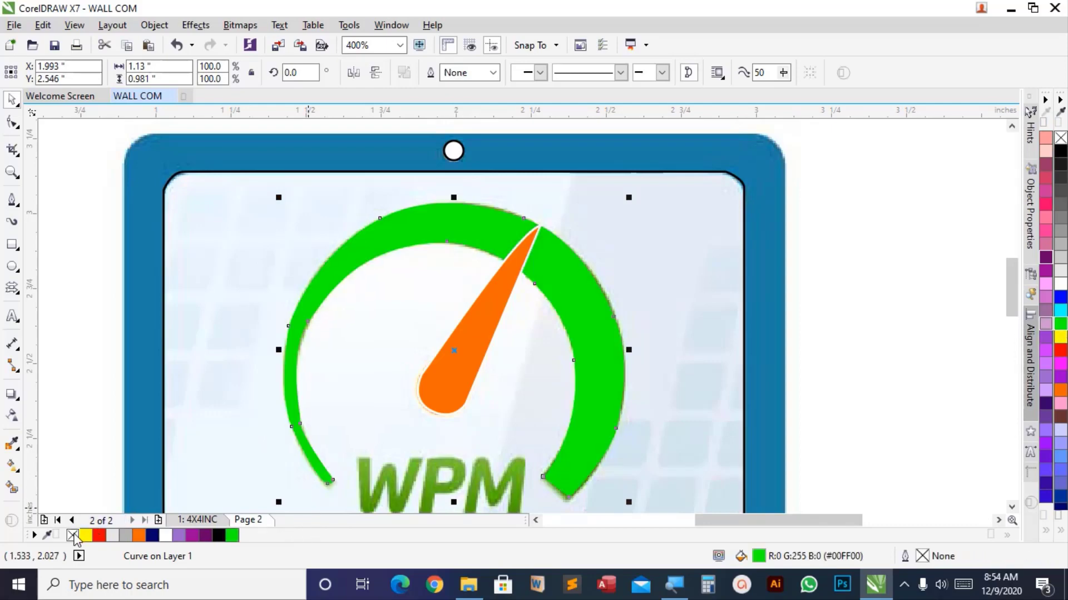
Try outline widths of 8, 10 and 36 pt on the laptop's screen shape.
scroll(584, 236, down, 1)
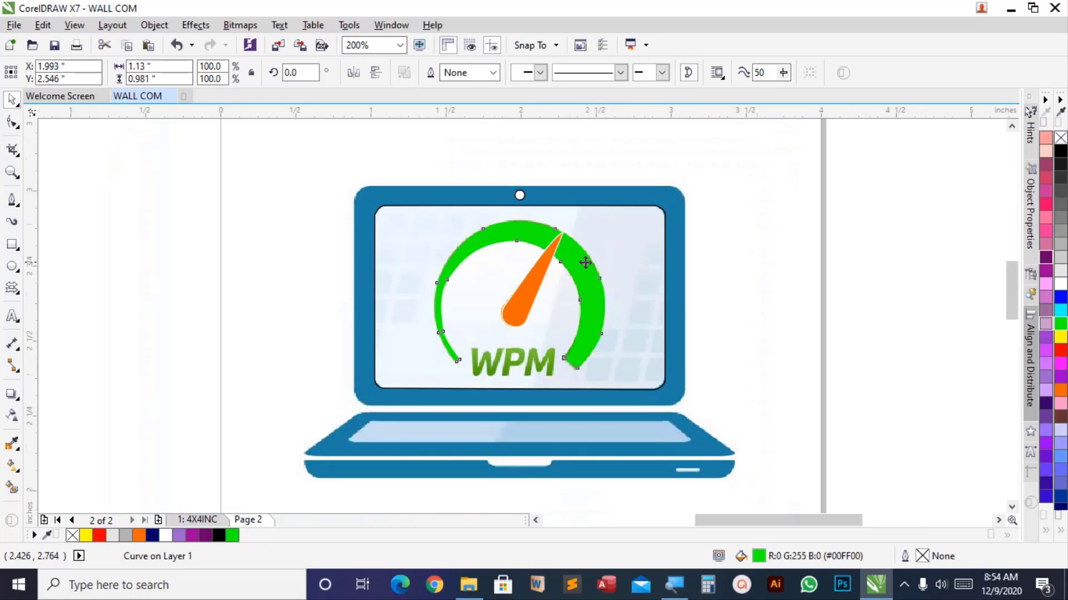
scroll(585, 262, up, 1)
scroll(585, 263, down, 1)
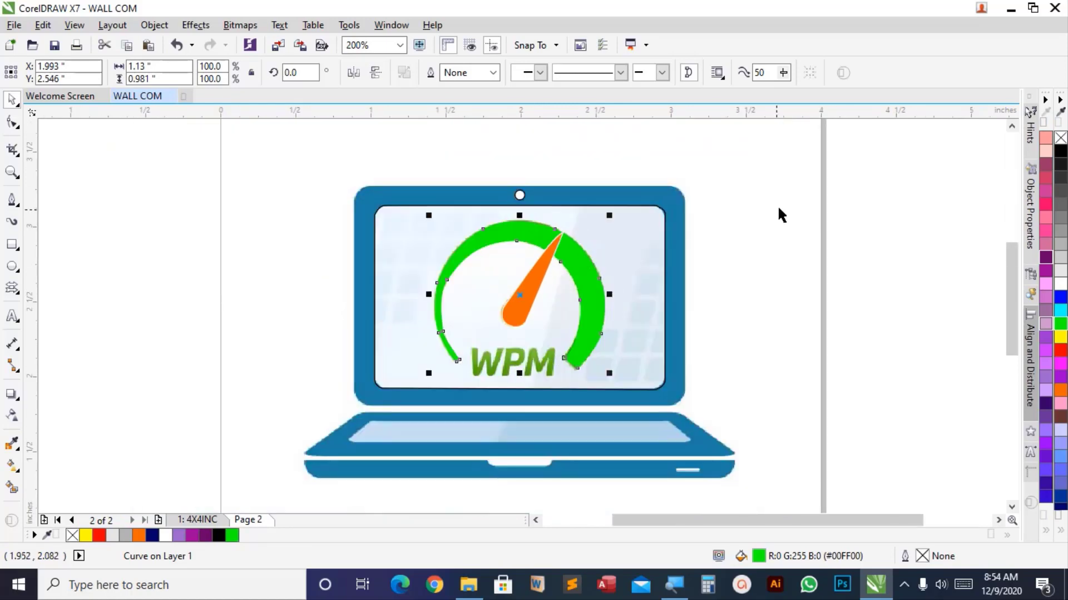
click(666, 209)
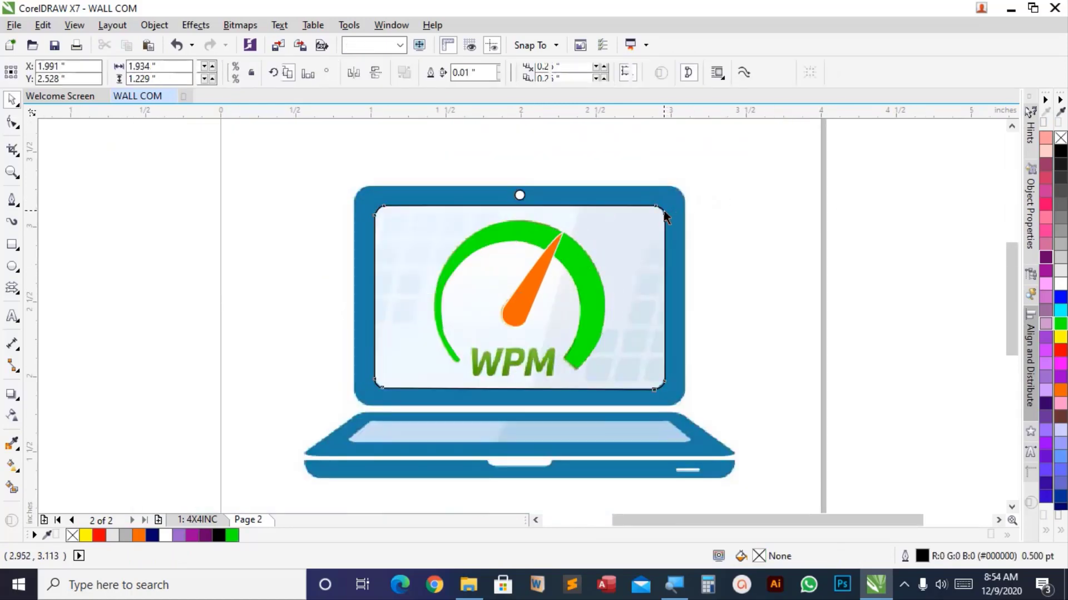
click(494, 71)
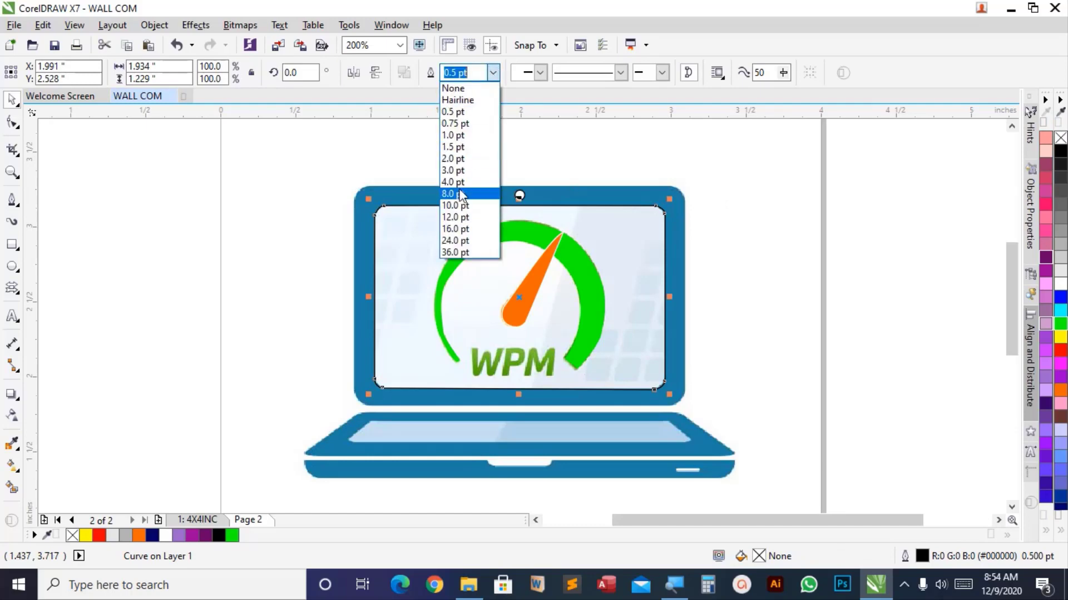
click(455, 195)
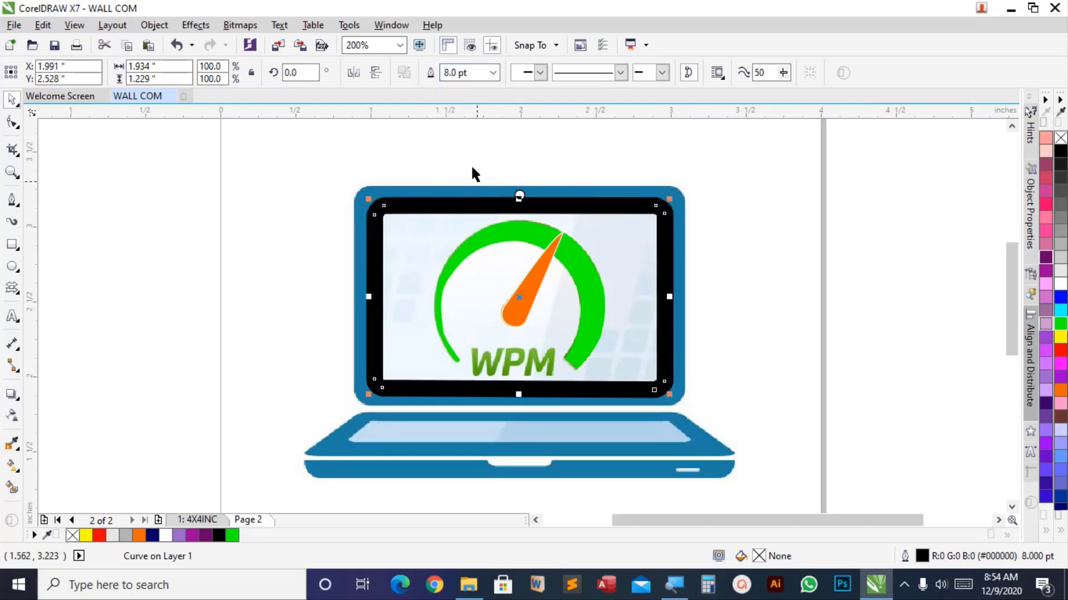
click(493, 72)
click(455, 197)
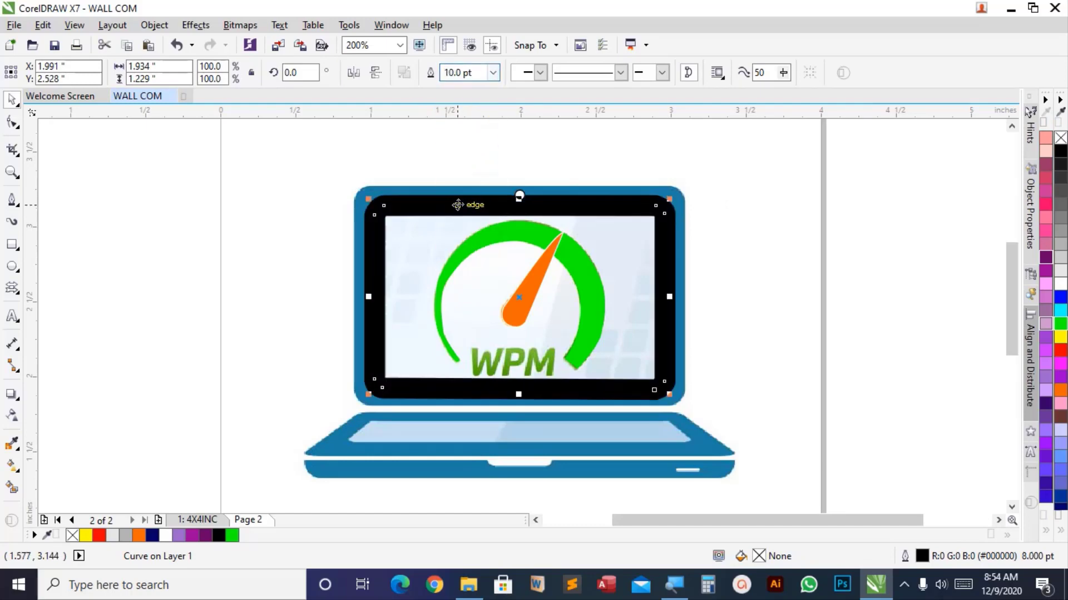
click(494, 73)
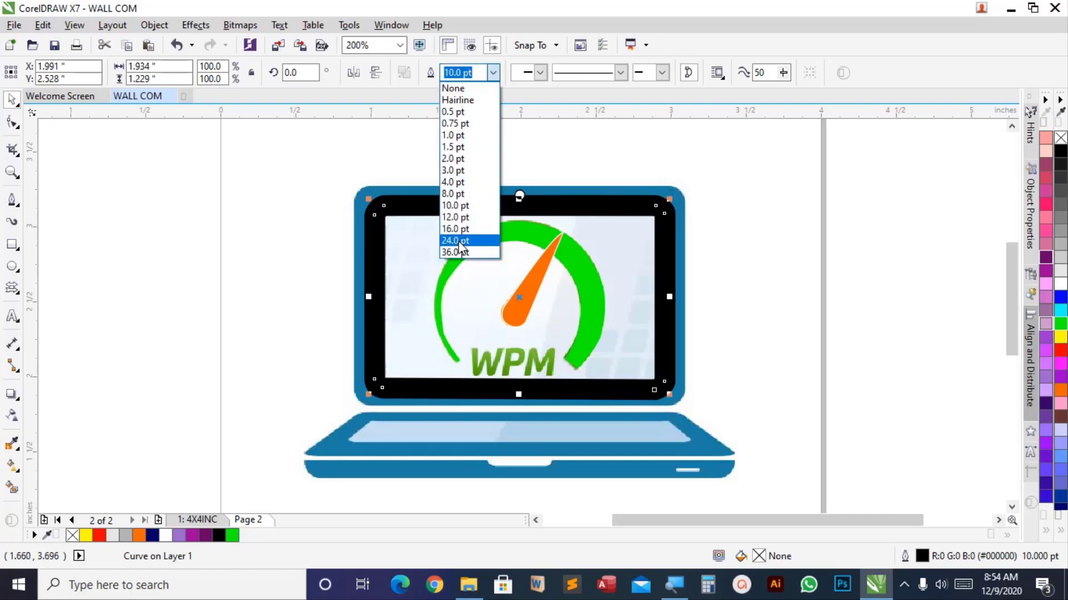
click(470, 252)
Set the screen shape's outline width to 12 pt and its outline colour to light blue (#6699FF).
click(493, 72)
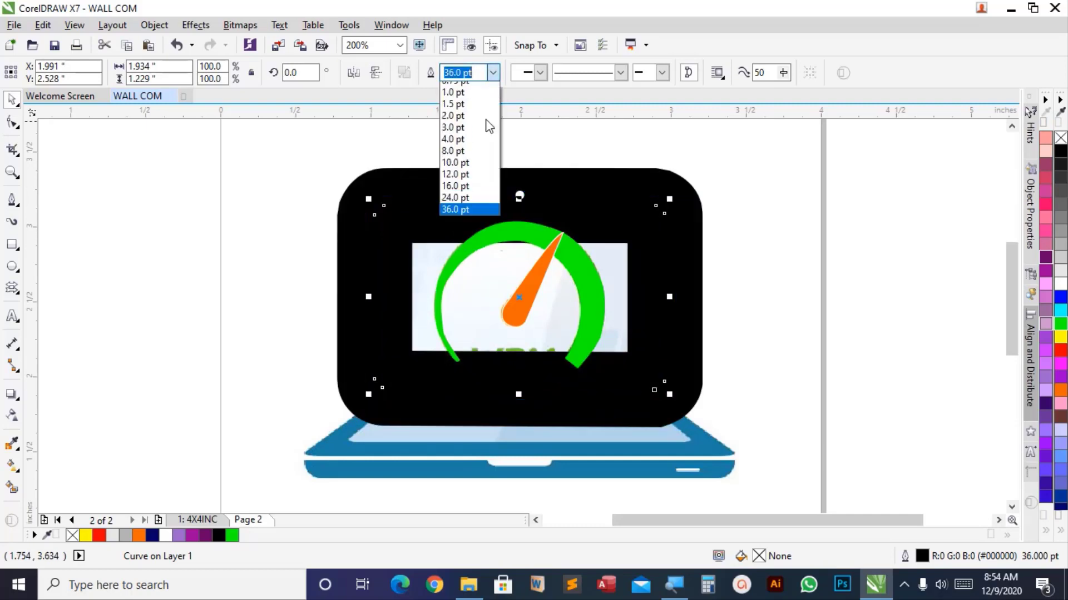
click(456, 218)
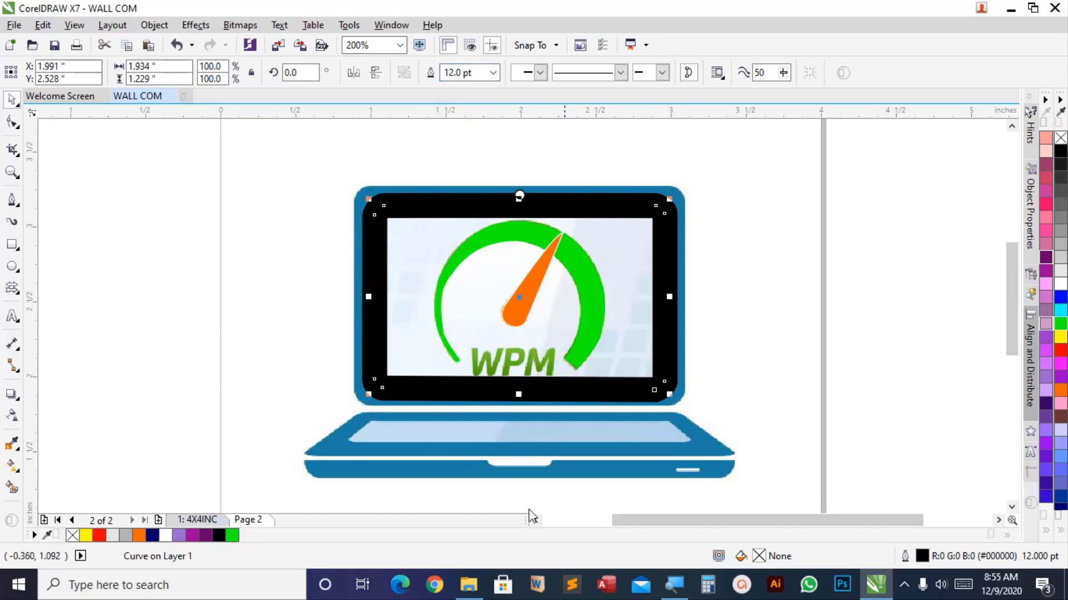
click(1062, 459)
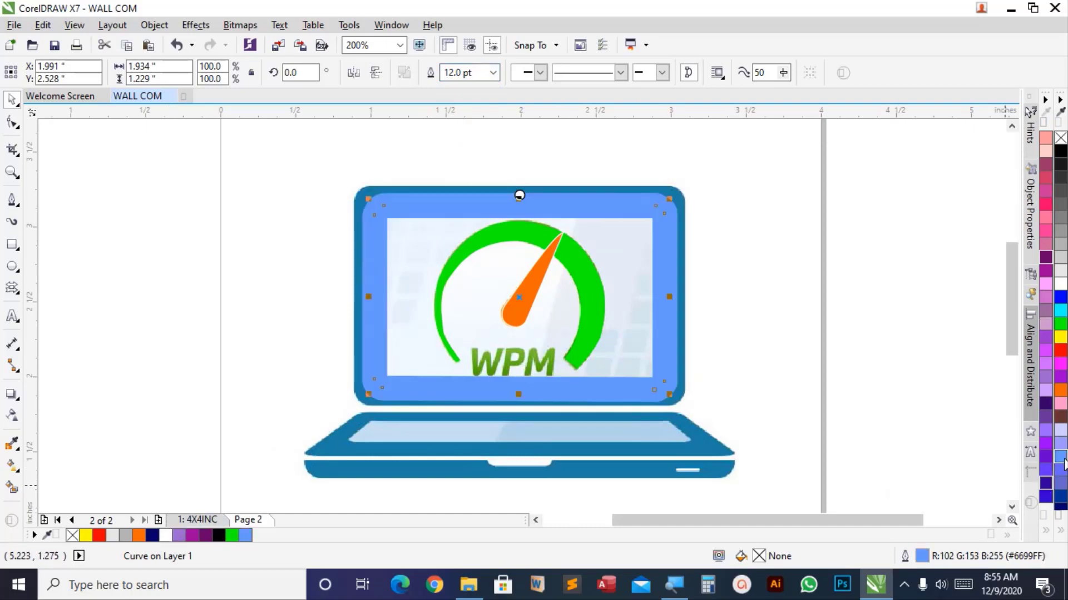
click(749, 349)
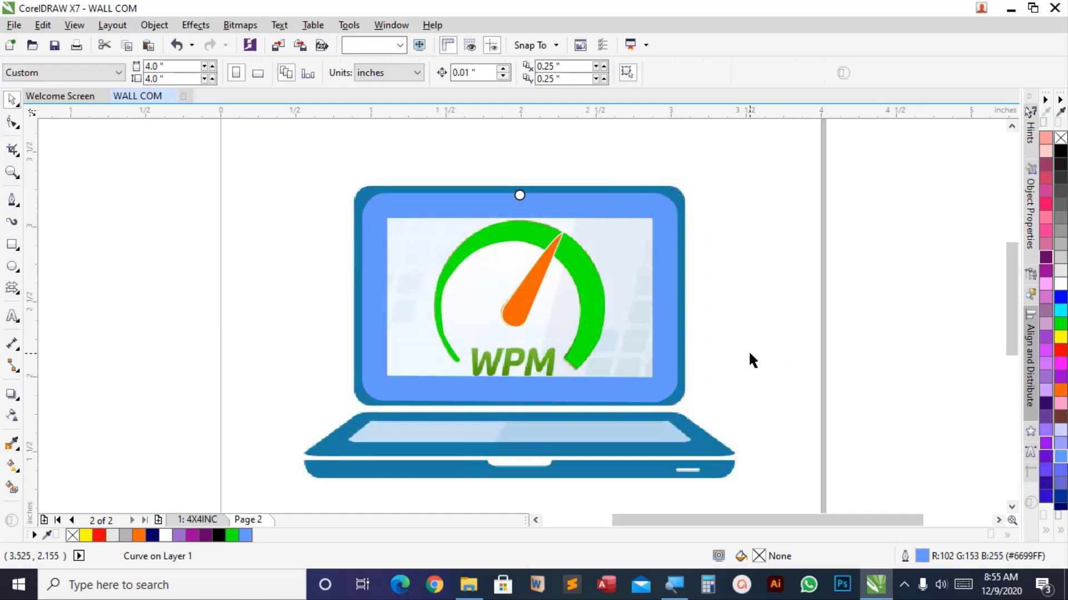
Unlock the reference laptop bitmap and delete it from the page.
right_click(691, 455)
click(716, 467)
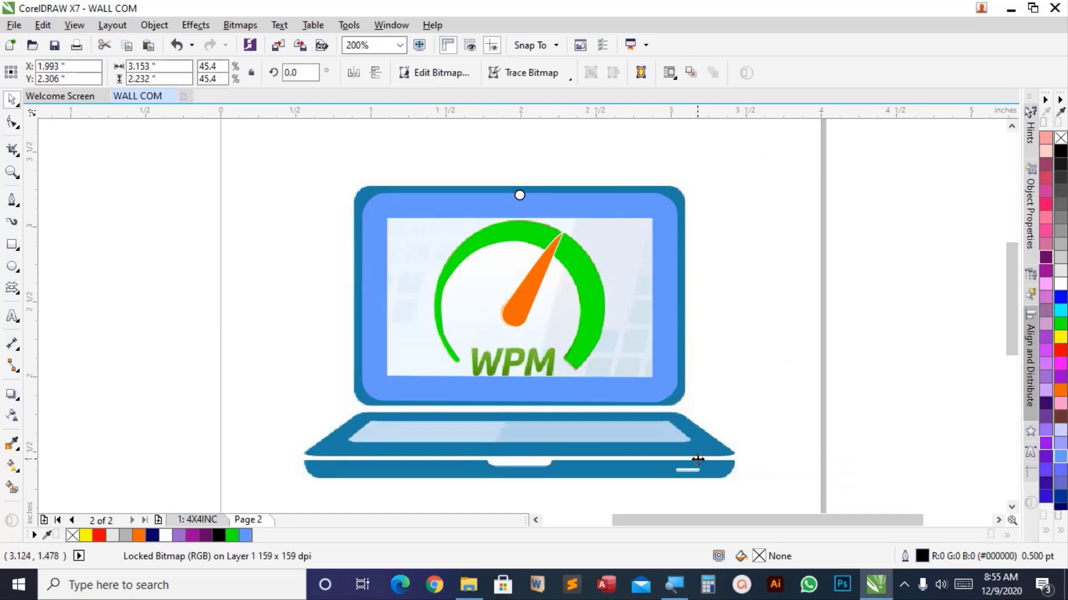
key(Delete)
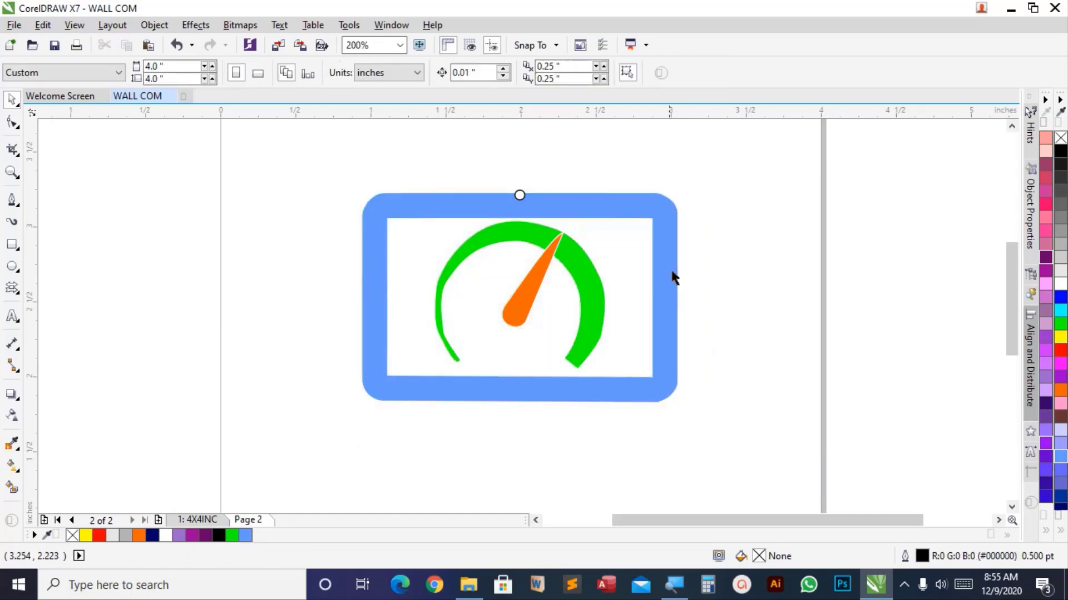
Stretch the blue screen frame slightly upward and downward to make it taller.
click(556, 210)
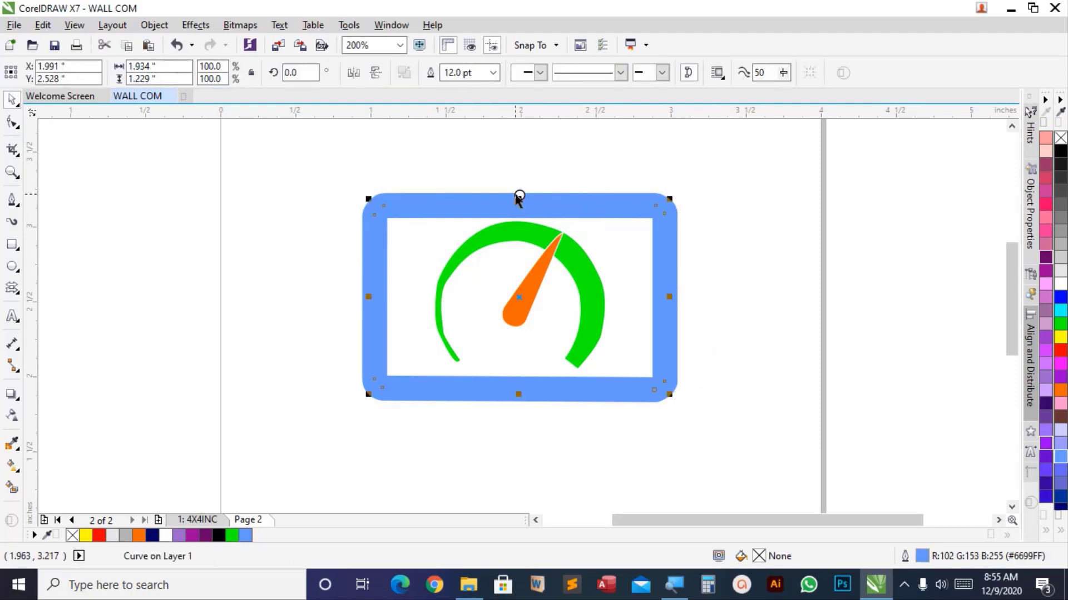
drag(519, 199, 519, 184)
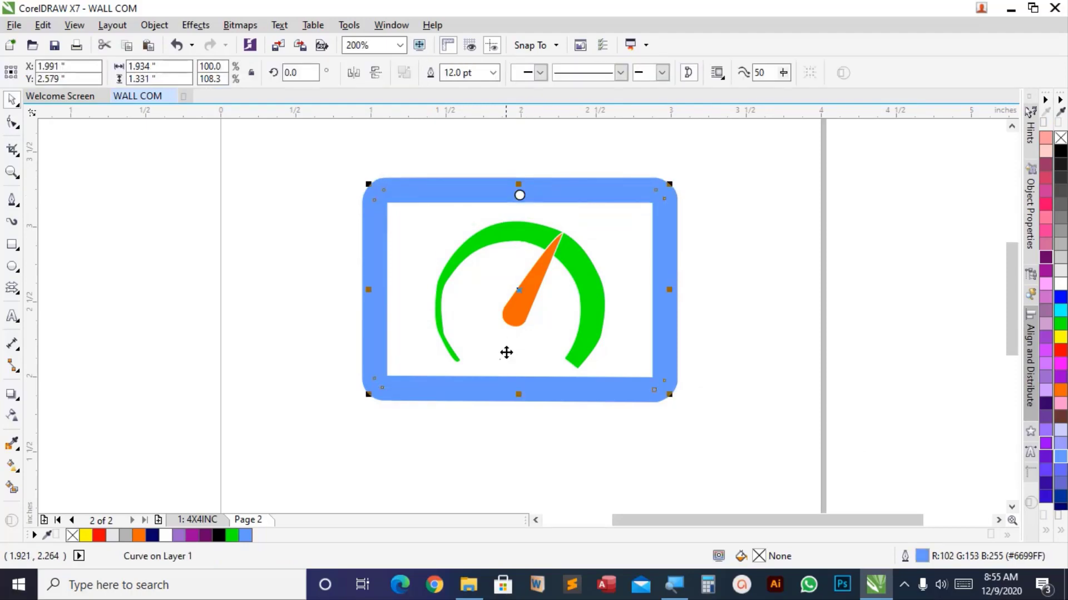
drag(521, 396, 519, 406)
Nudge the webcam circle left and up to X 1.961" and Y 3.252" within the frame's upper band.
drag(502, 163, 536, 228)
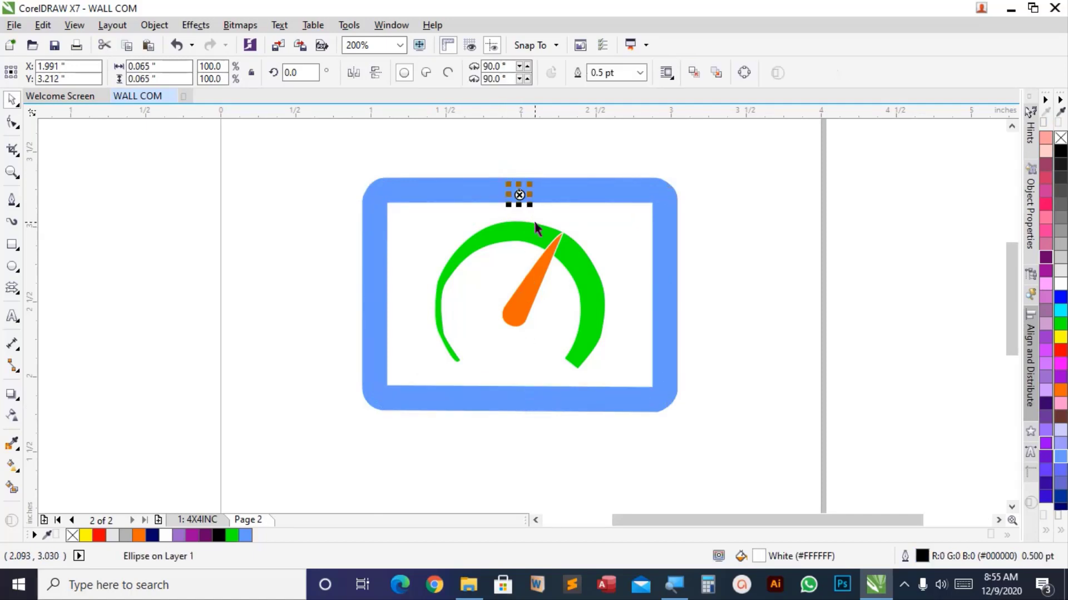
key(Left)
key(Left)
key(Left)
key(Up)
key(Up)
key(Up)
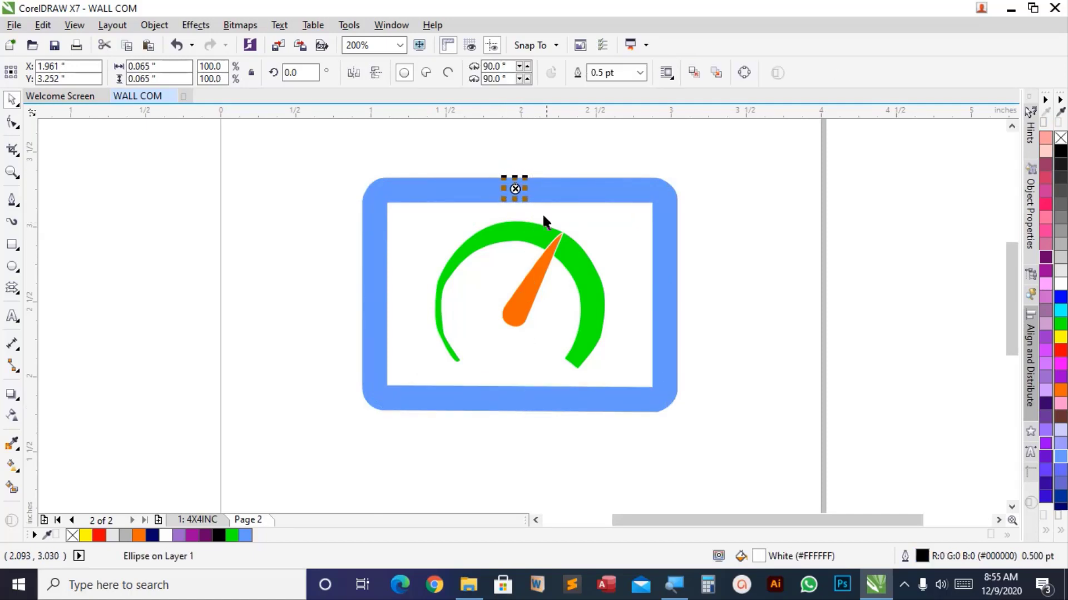
Smooth the bumpy edges along the thin left side of the green gauge arc using the Smooth tool with a 0.5" nib.
scroll(522, 253, up, 2)
click(499, 228)
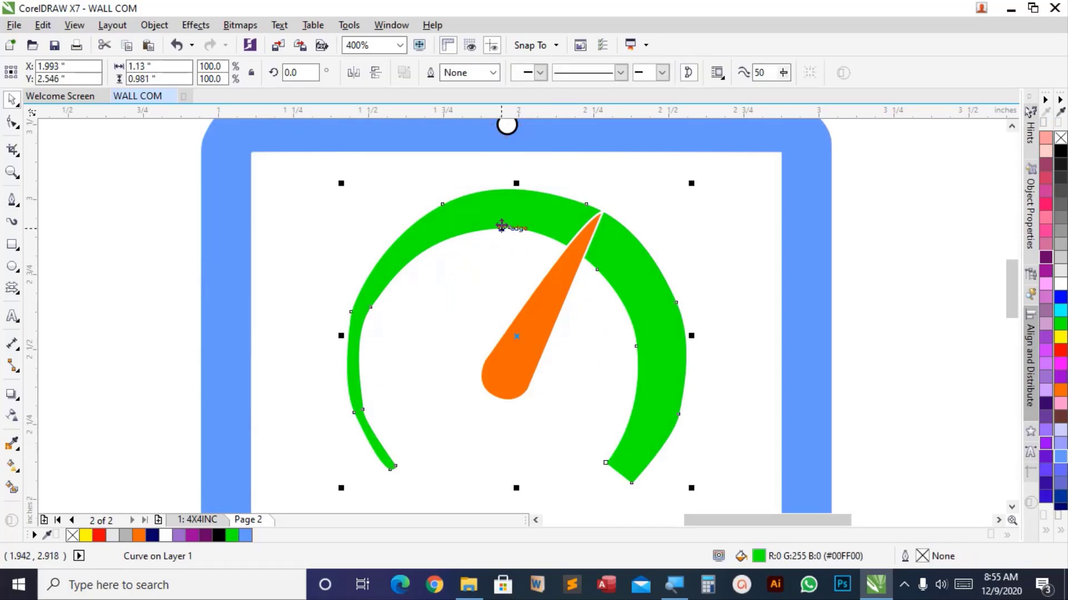
scroll(361, 392, up, 1)
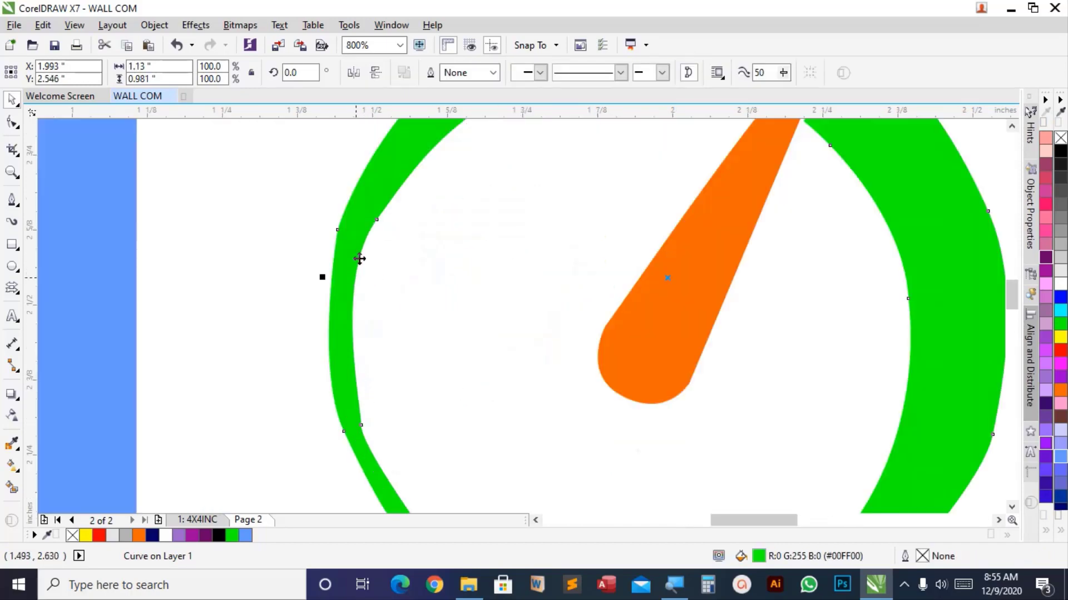
scroll(354, 326, down, 1)
scroll(367, 393, up, 1)
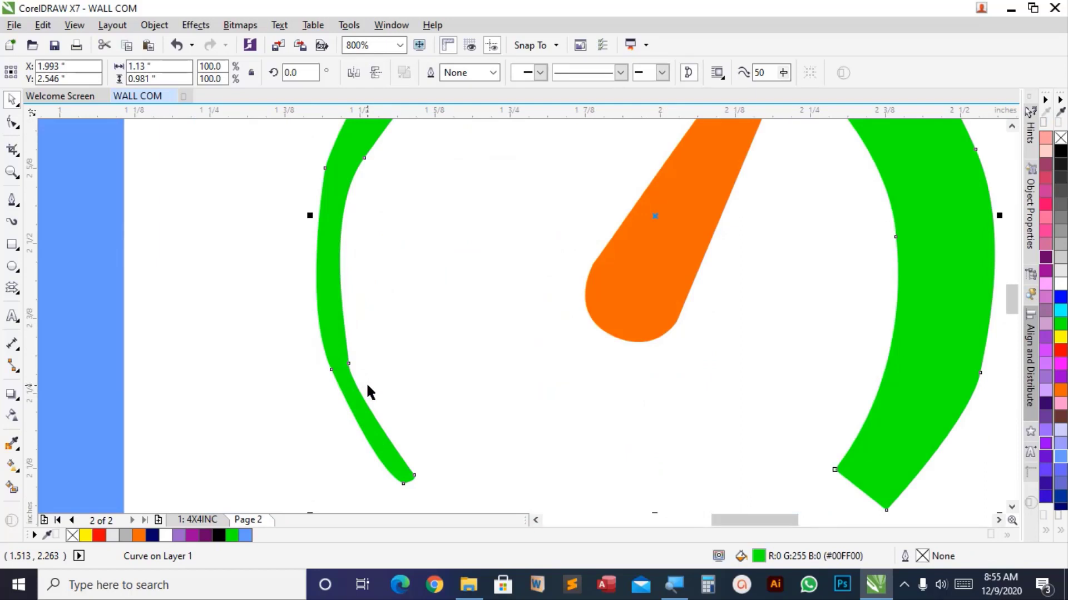
scroll(366, 389, down, 1)
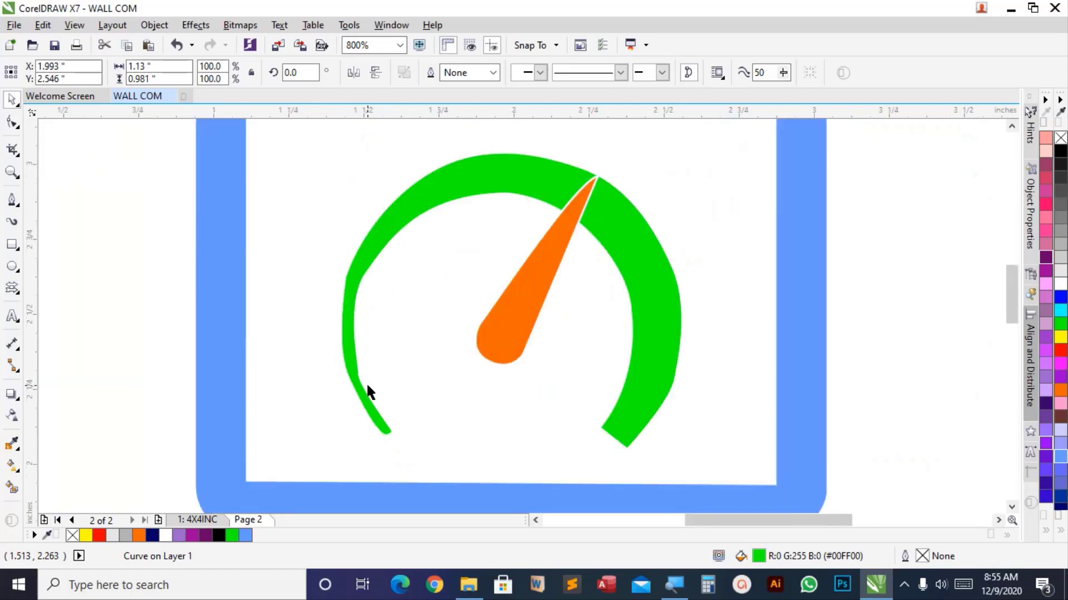
click(19, 132)
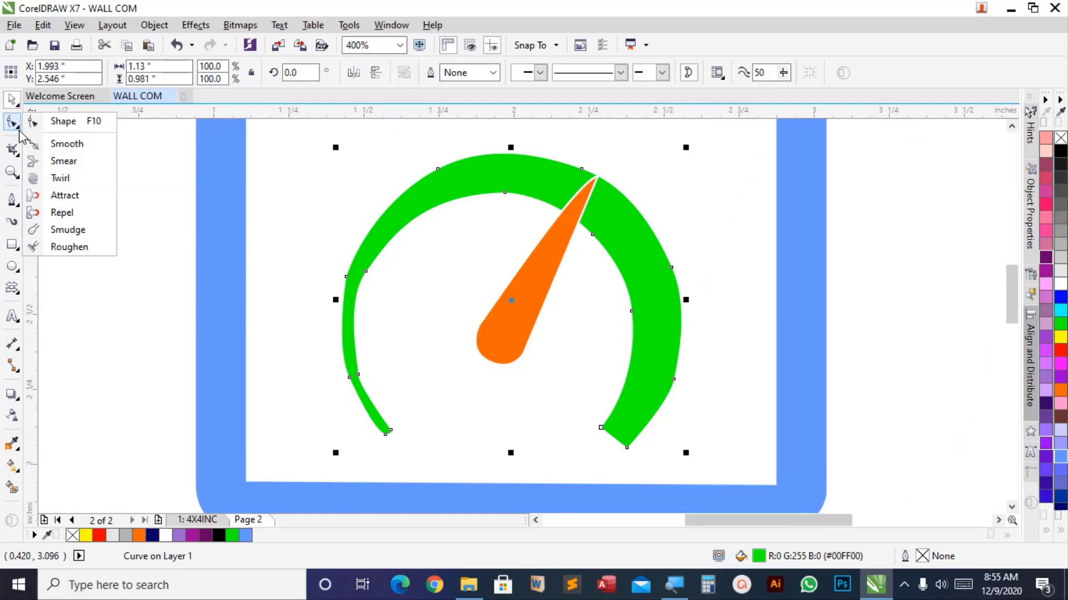
click(69, 148)
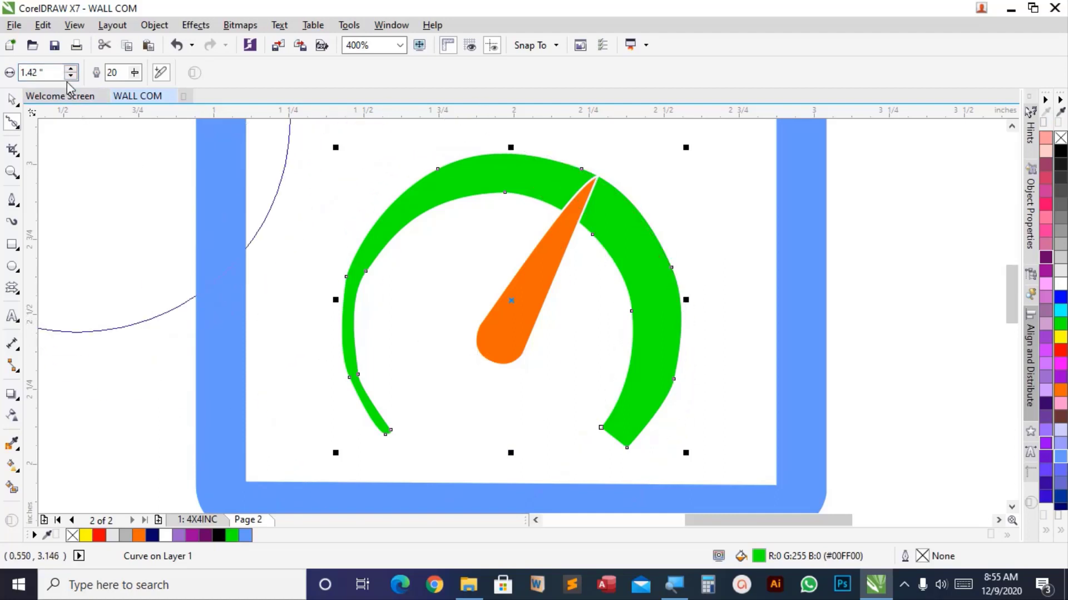
double_click(30, 72)
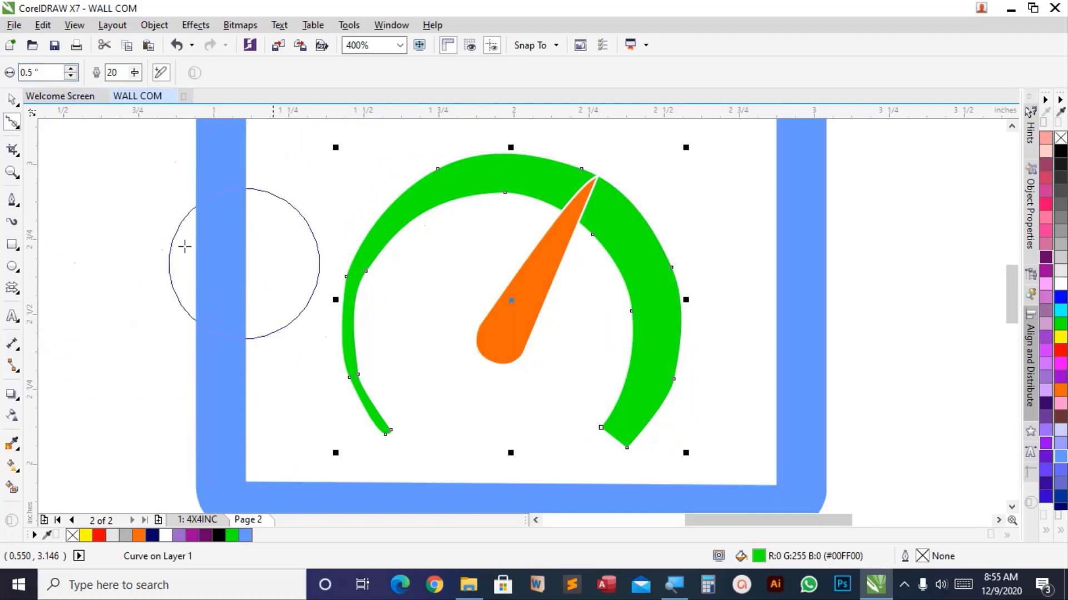
mouse_move(339, 272)
mouse_down()
mouse_move(343, 312)
mouse_move(381, 279)
mouse_move(367, 285)
mouse_move(362, 324)
mouse_move(370, 448)
mouse_up()
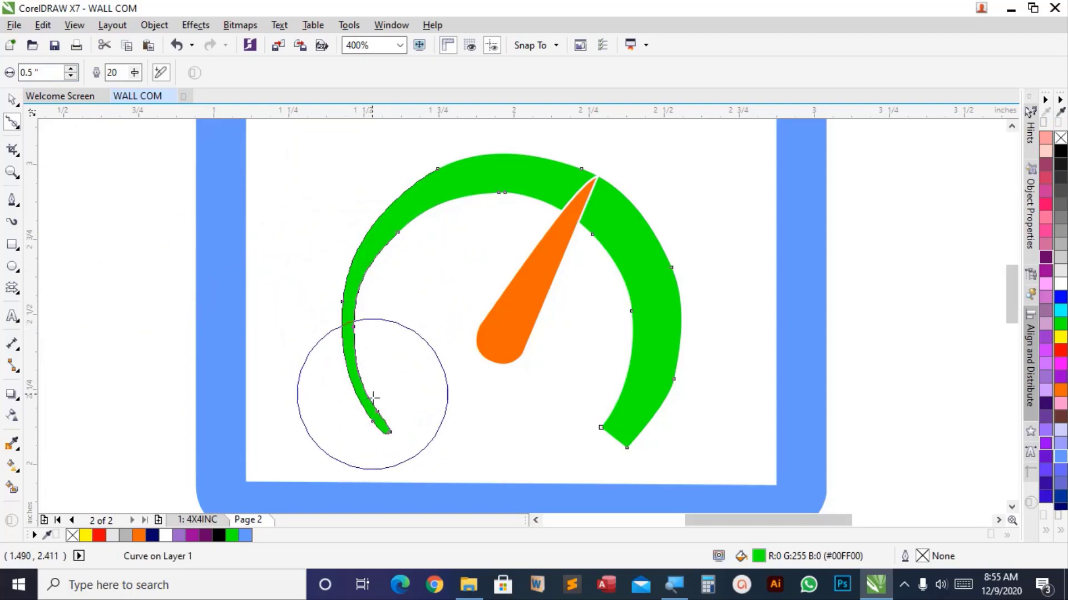
Smooth the green arc's remaining uneven edges across its top and down its thick right side with the same brush.
mouse_move(531, 146)
mouse_down()
mouse_move(618, 190)
mouse_move(667, 331)
mouse_move(651, 288)
mouse_move(639, 337)
mouse_move(617, 341)
mouse_move(585, 200)
mouse_move(601, 256)
mouse_move(563, 209)
mouse_move(467, 194)
mouse_move(480, 192)
mouse_move(360, 309)
mouse_move(370, 298)
mouse_move(372, 391)
mouse_move(392, 397)
mouse_move(394, 427)
mouse_move(406, 286)
mouse_move(451, 226)
mouse_move(570, 215)
mouse_move(582, 203)
mouse_move(438, 300)
mouse_up()
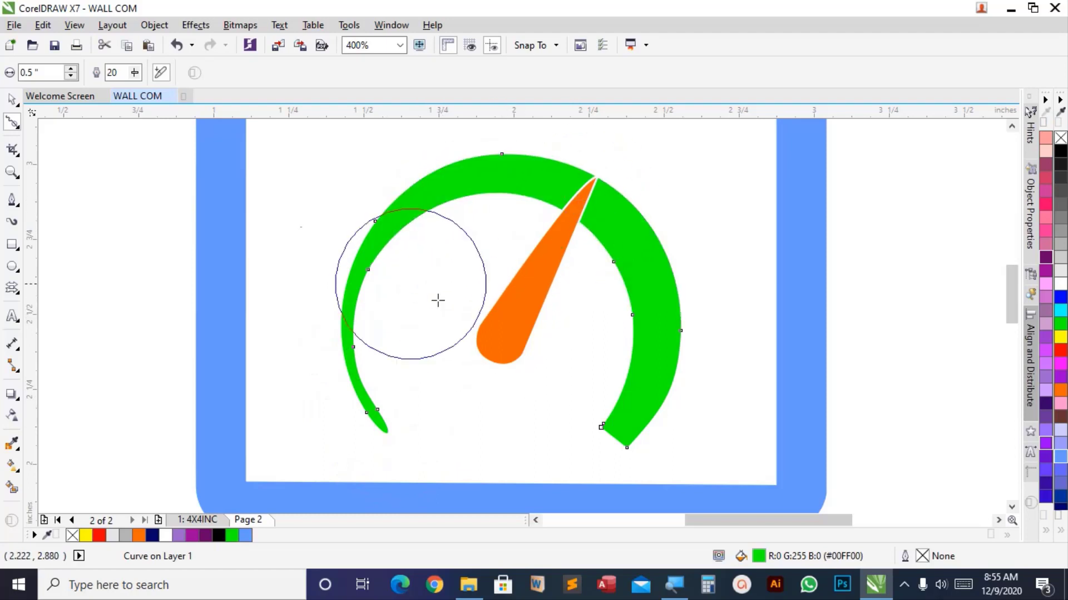
click(13, 104)
scroll(425, 243, down, 2)
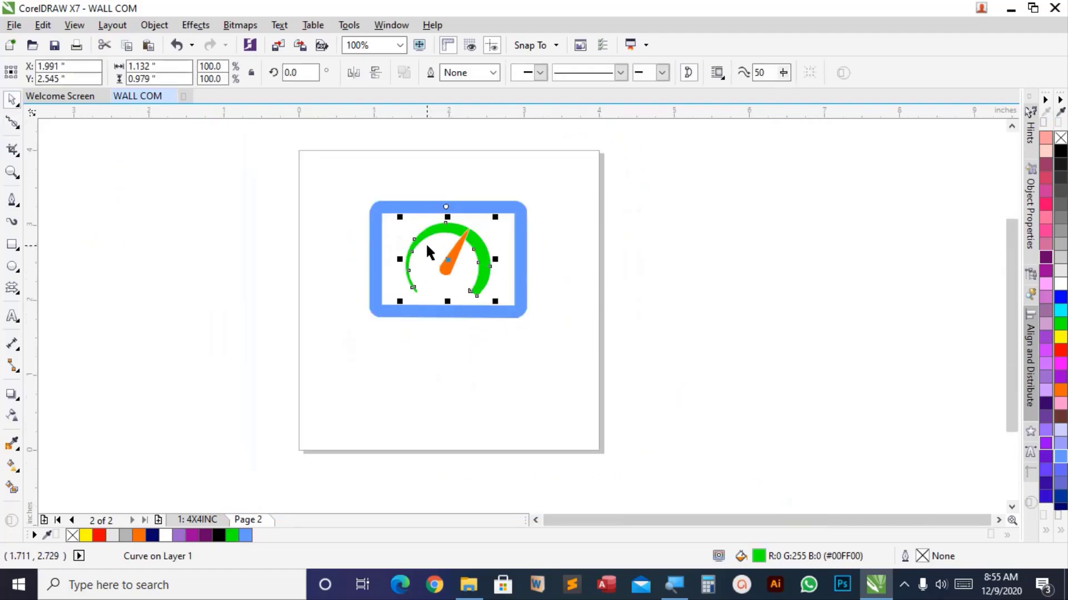
scroll(425, 242, up, 1)
scroll(429, 246, up, 1)
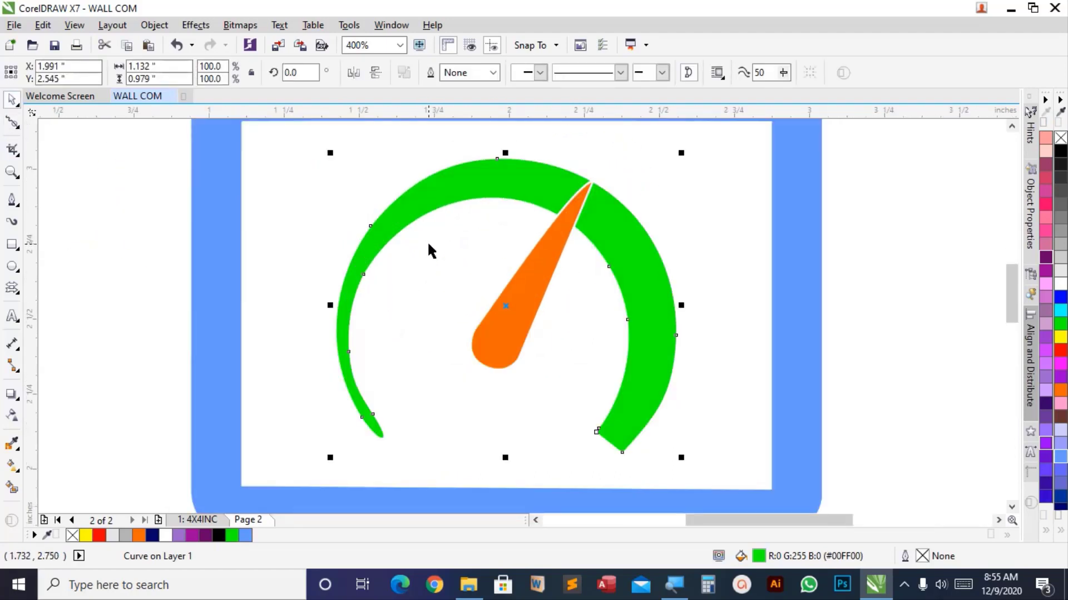